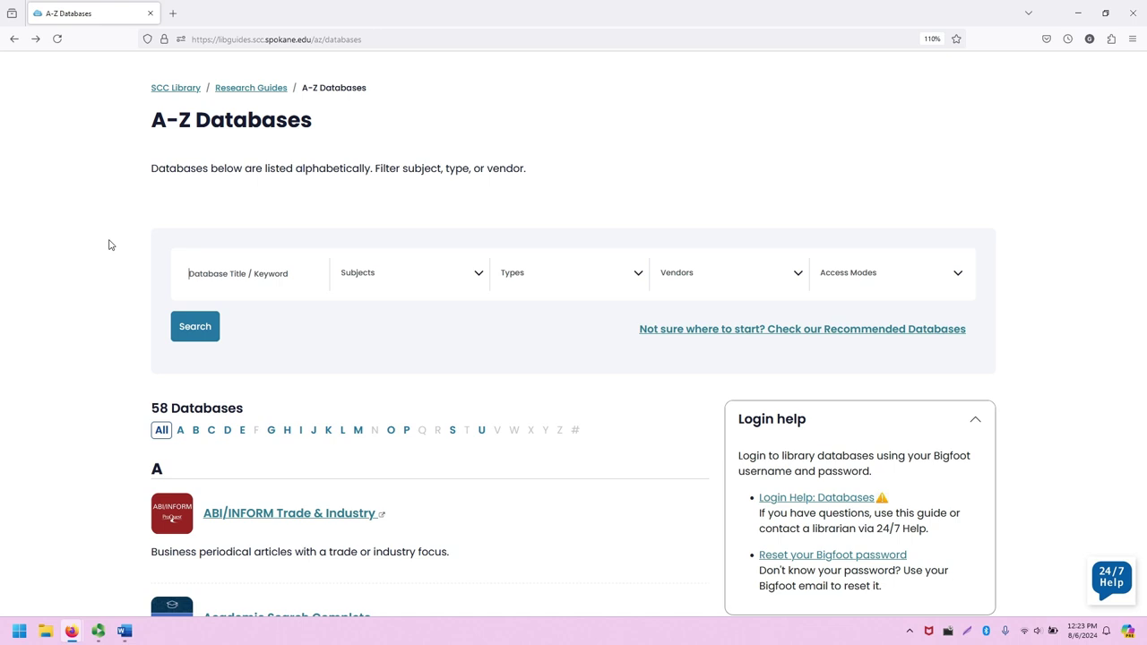
Filter the A-Z Databases list to the letter E and scroll down to the eBook Collection link.
click(242, 432)
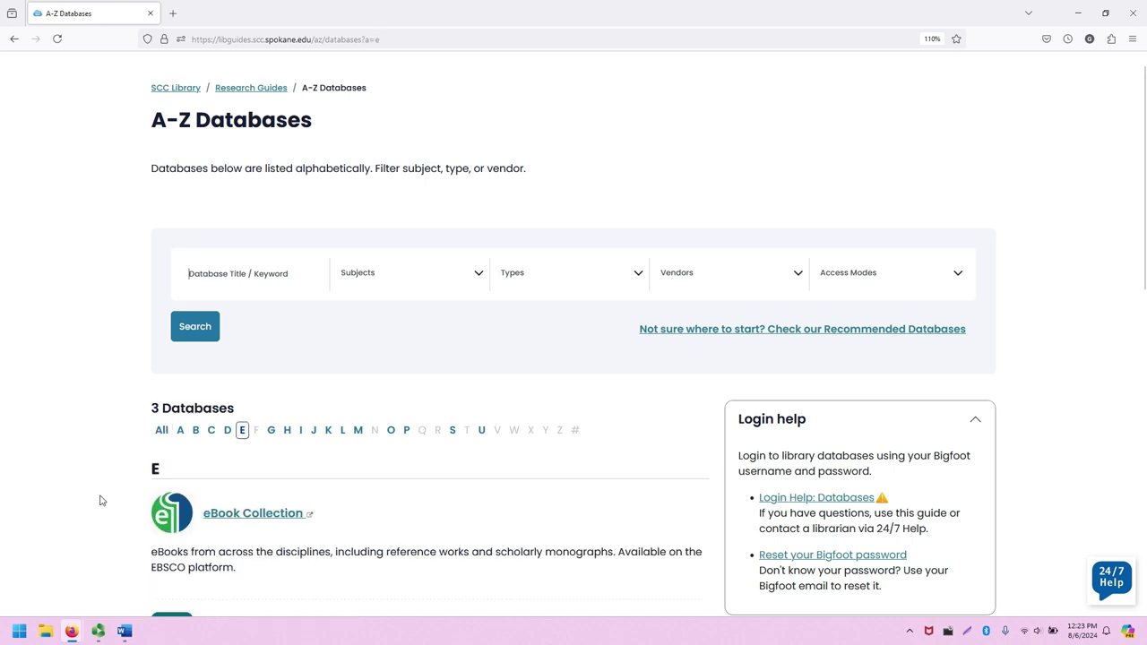
scroll(113, 493, down, 1)
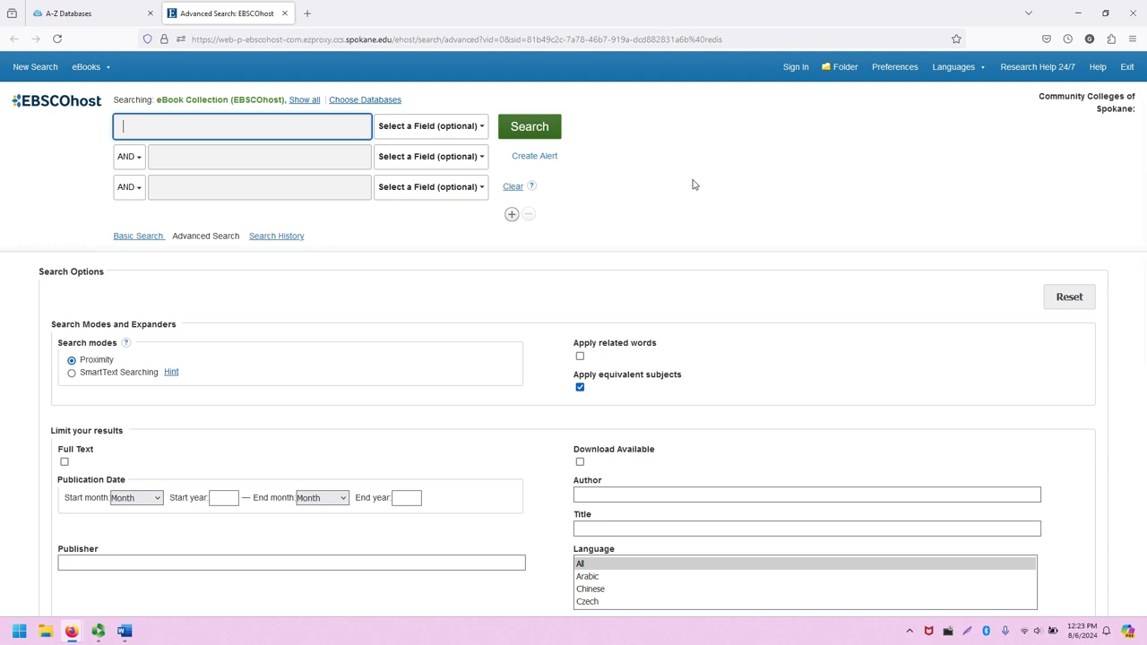
mouse_move(87, 76)
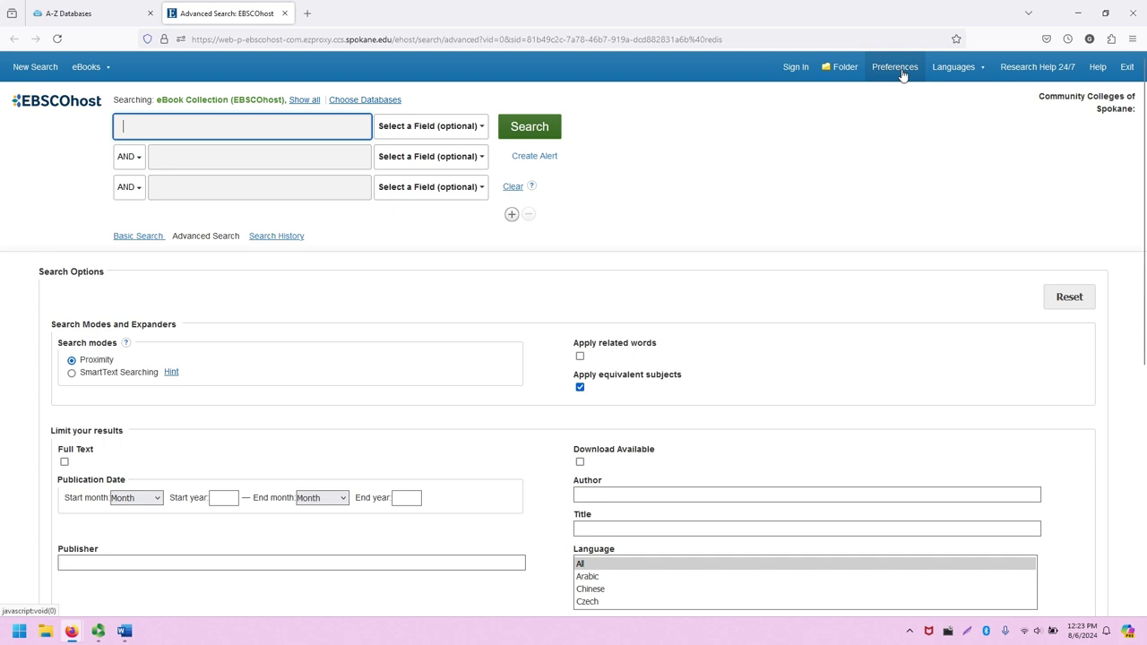
mouse_move(945, 74)
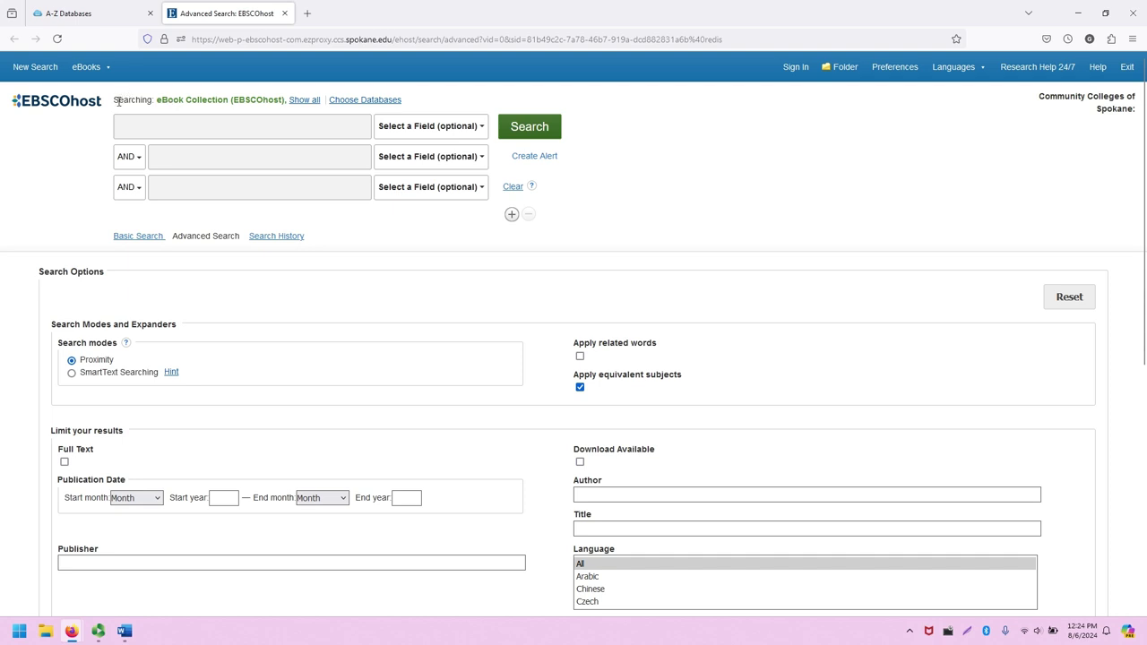
drag(114, 99, 288, 99)
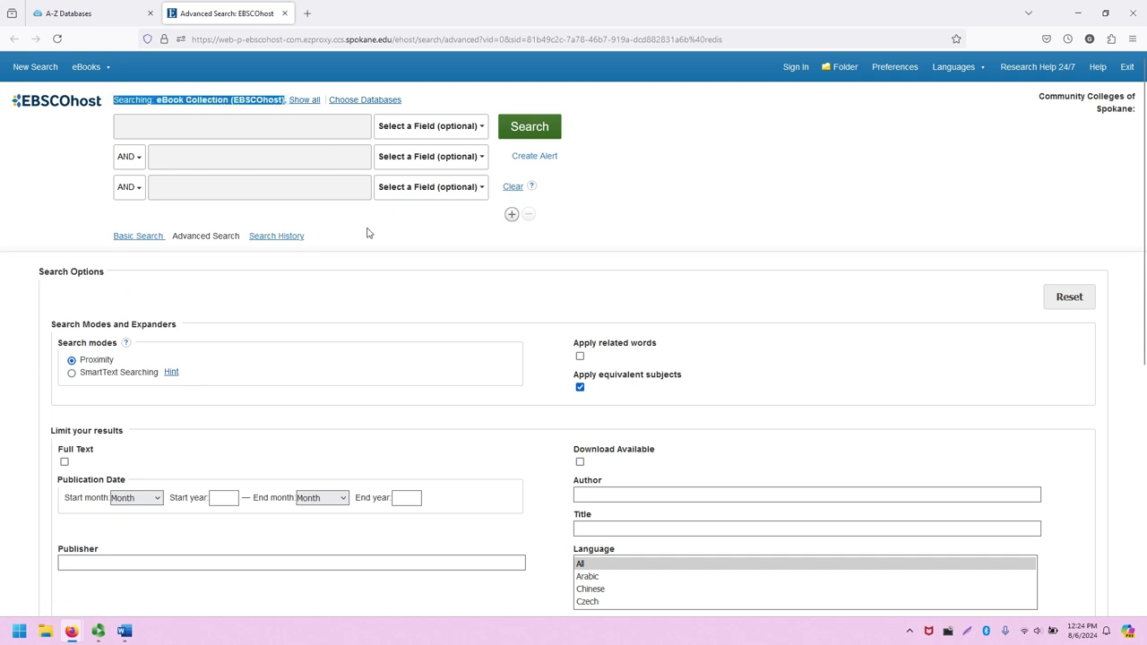
Reveal the eBook, eBook Academic and eBook Community College collections, then close Choose Databases unchanged.
click(51, 195)
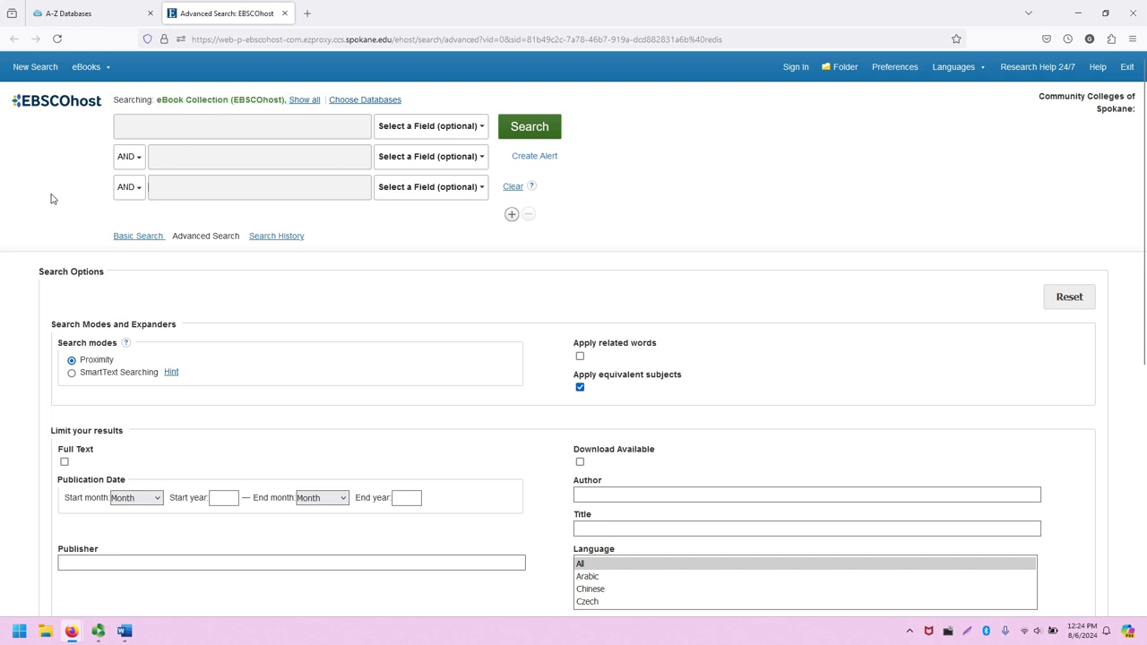
click(306, 100)
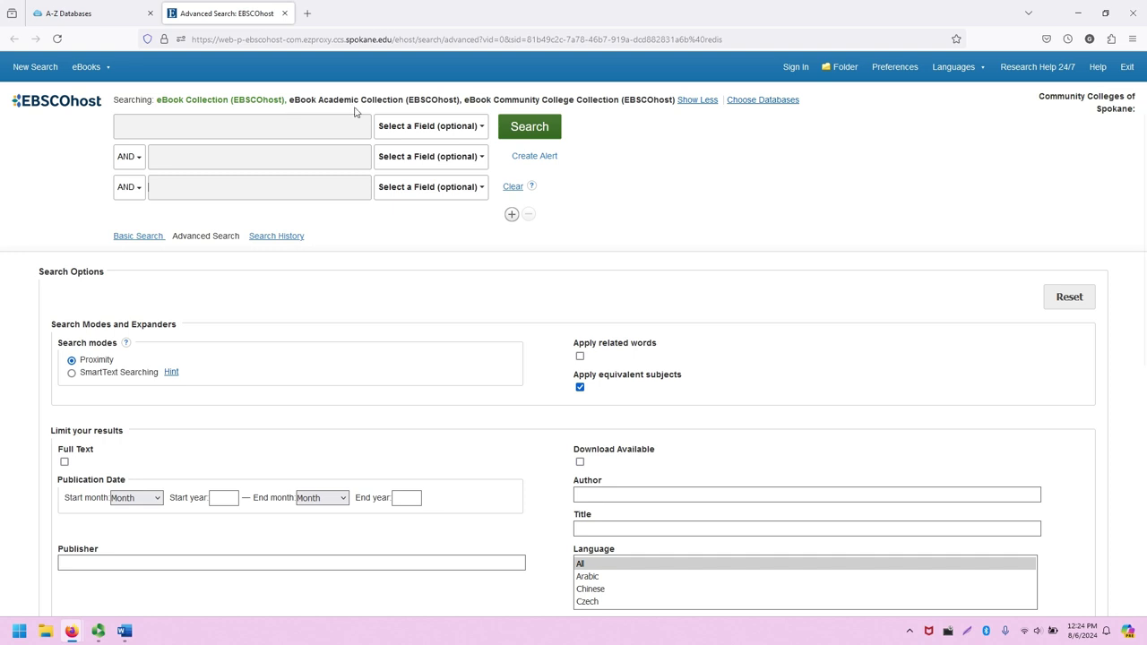
click(764, 103)
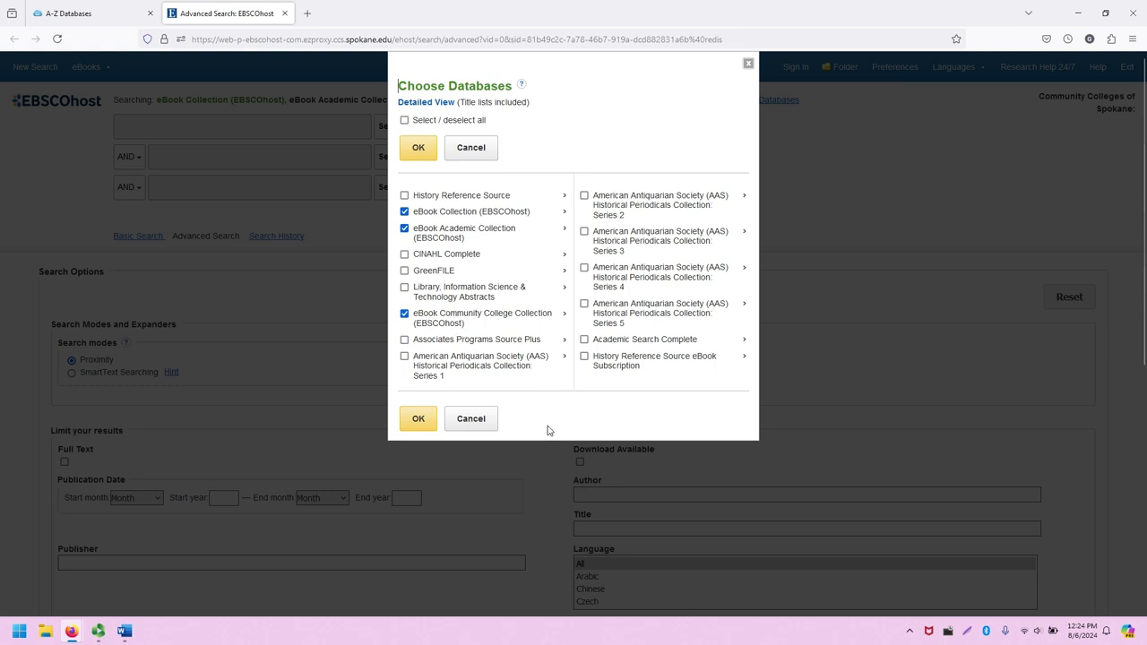
click(479, 424)
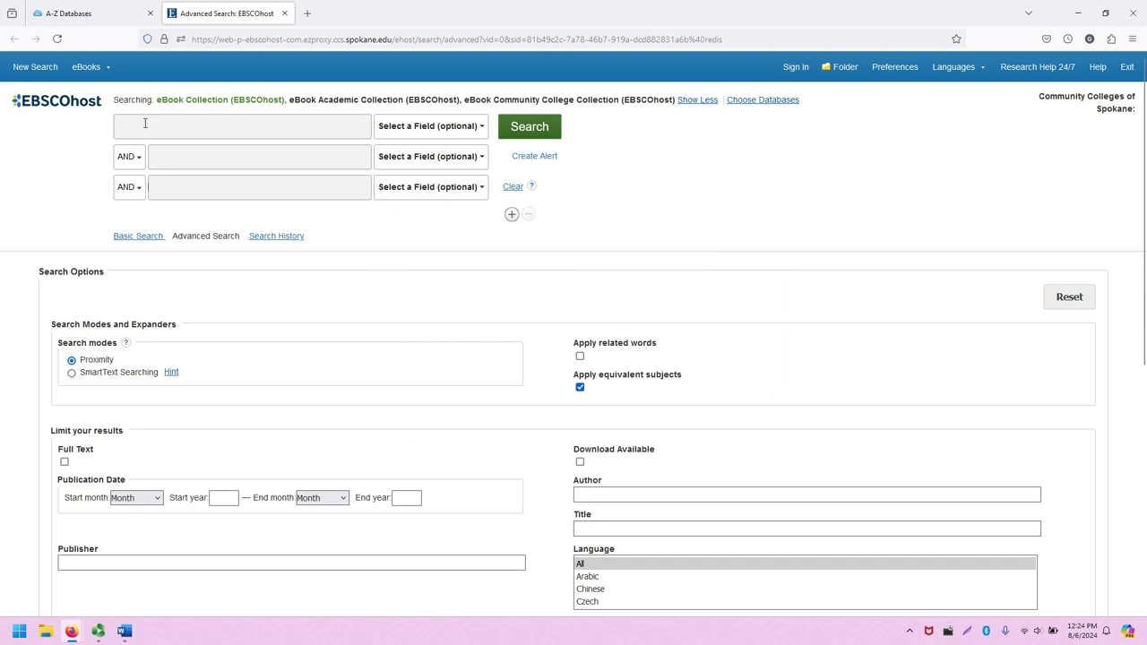
click(172, 193)
click(196, 125)
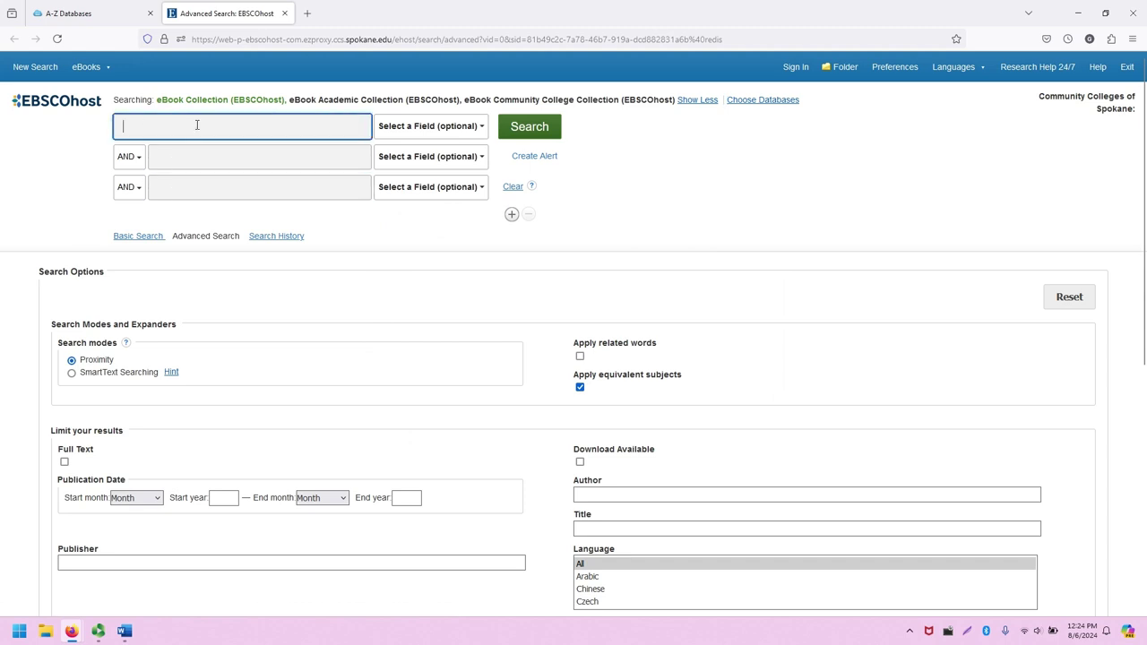
click(130, 158)
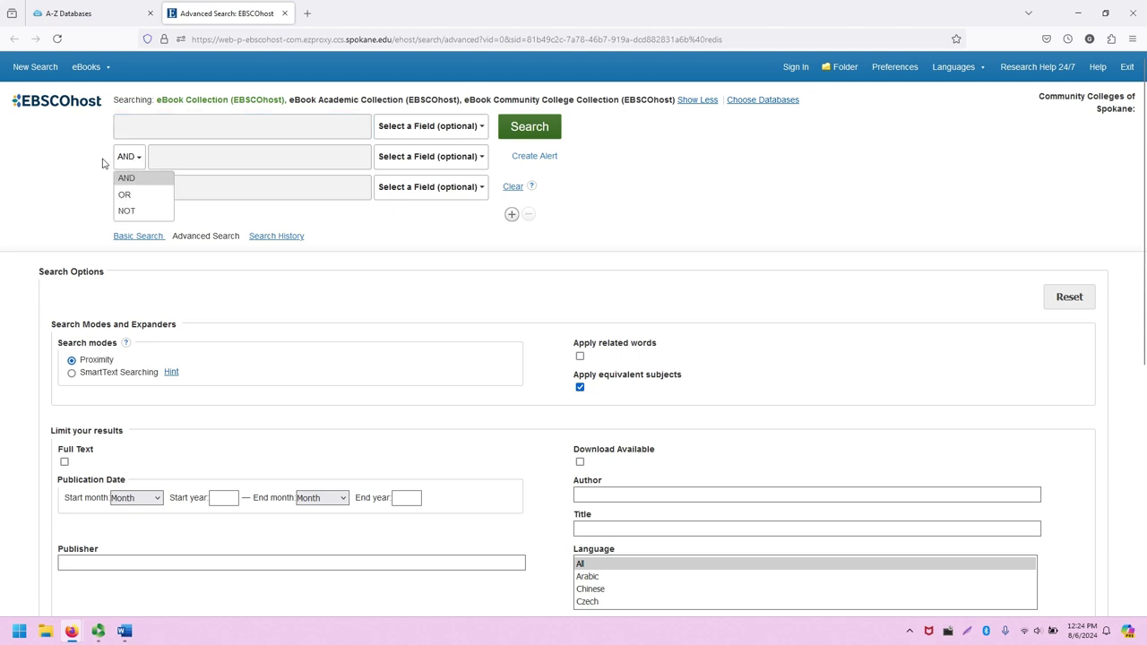
click(67, 177)
scroll(72, 177, down, 2)
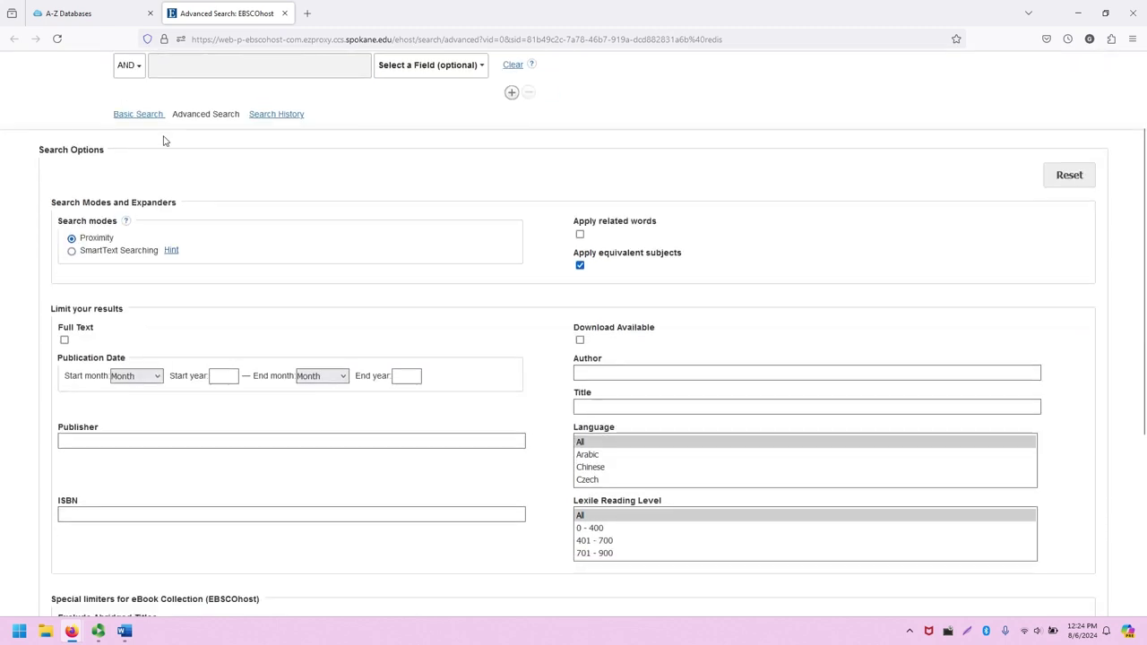
scroll(154, 180, up, 1)
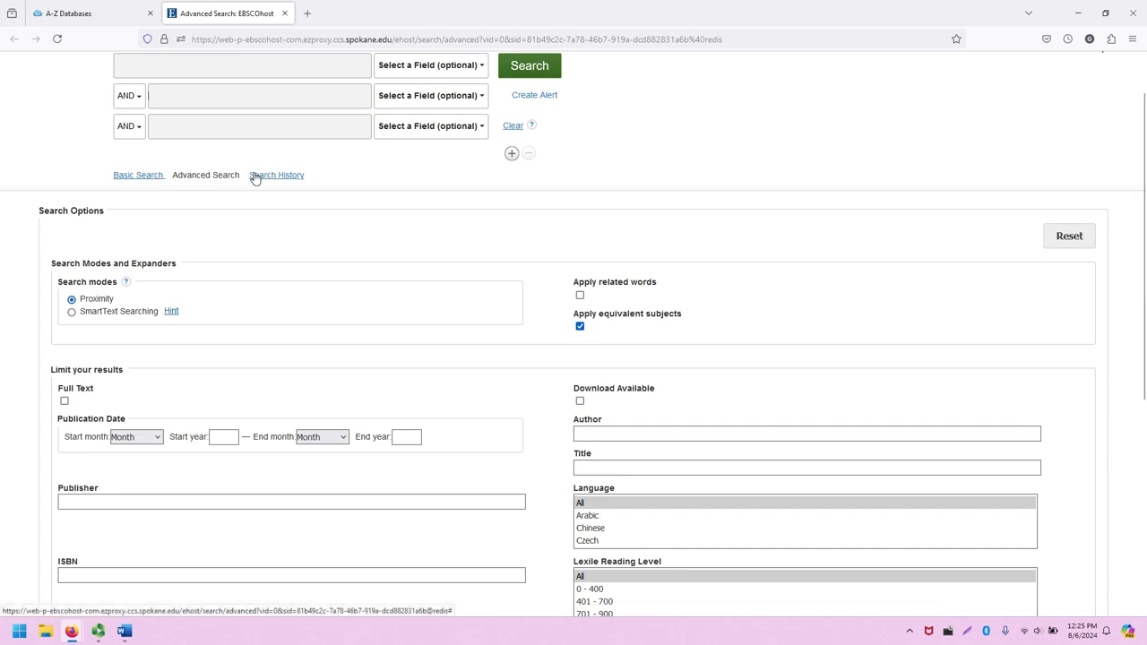
scroll(260, 178, down, 3)
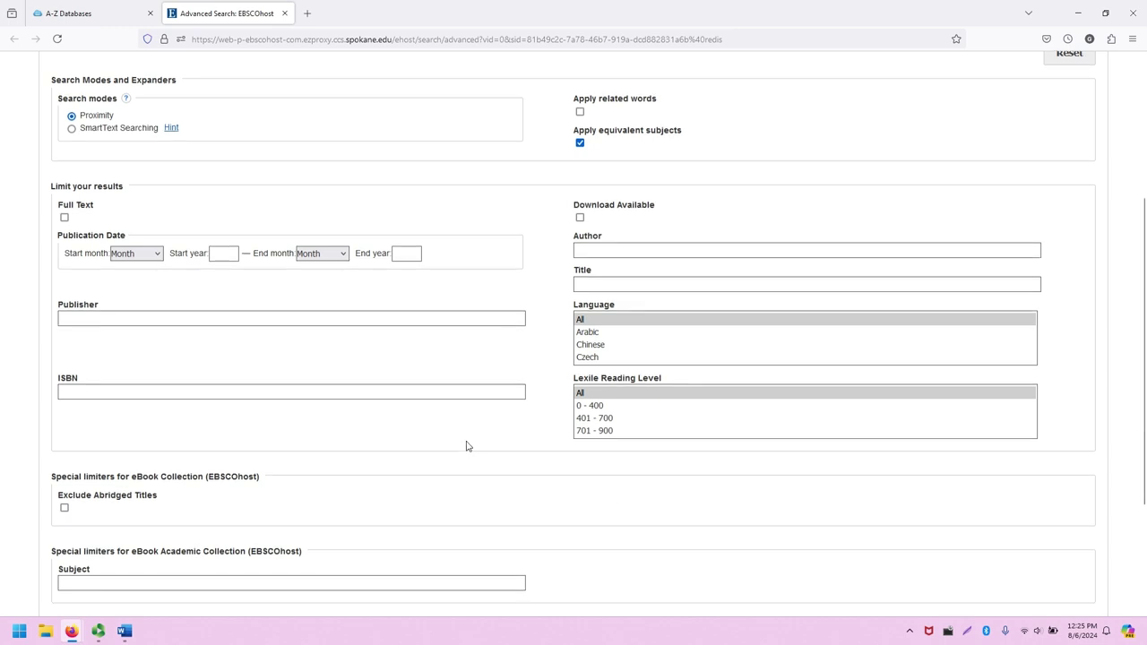
scroll(470, 453, down, 1)
scroll(464, 444, down, 1)
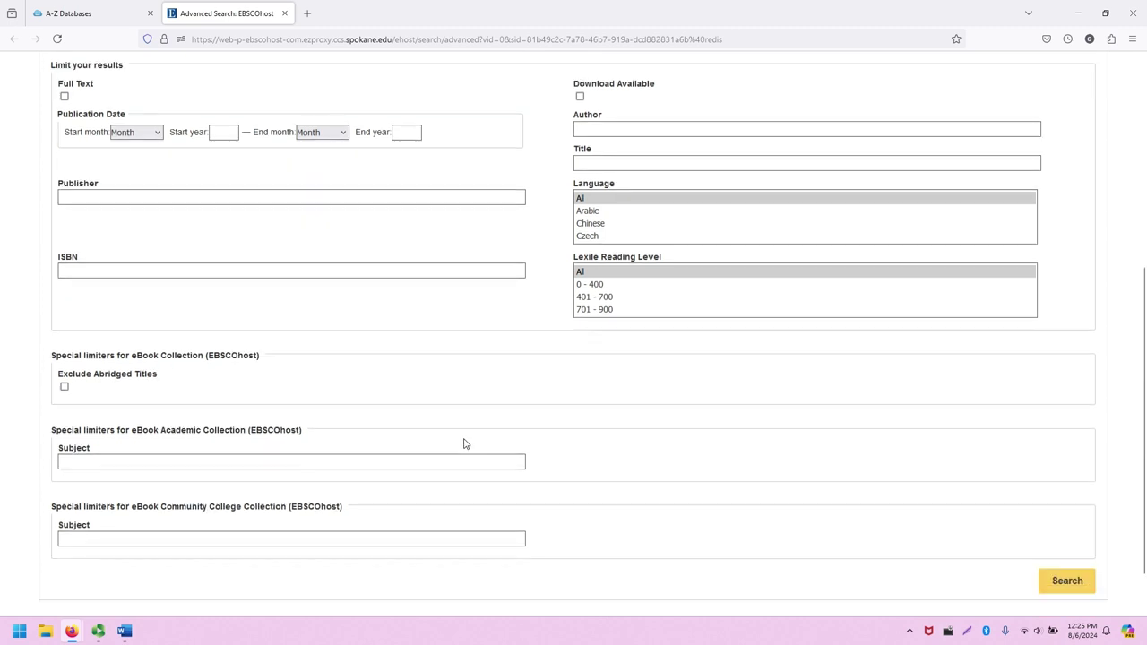
scroll(464, 443, up, 5)
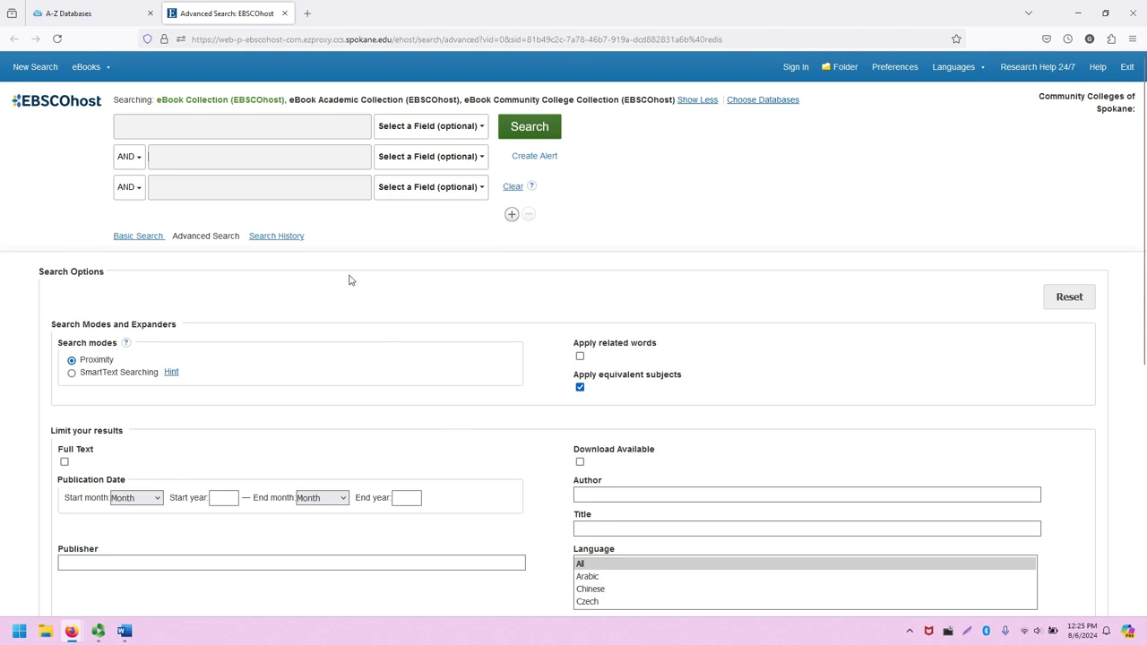
click(206, 130)
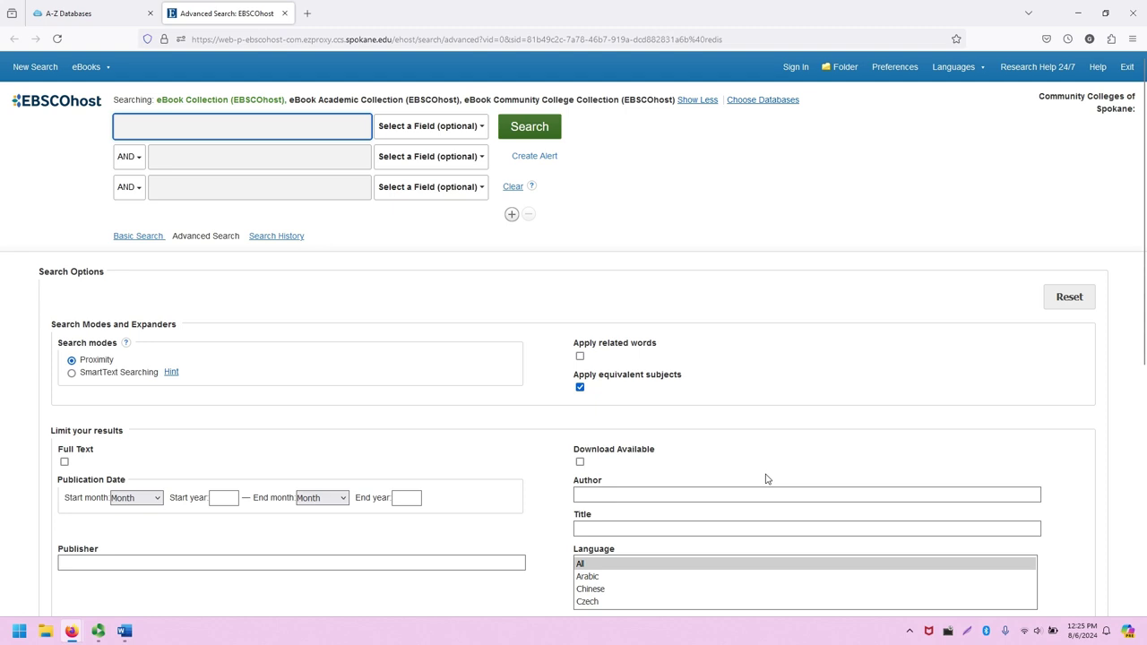
text(poetry)
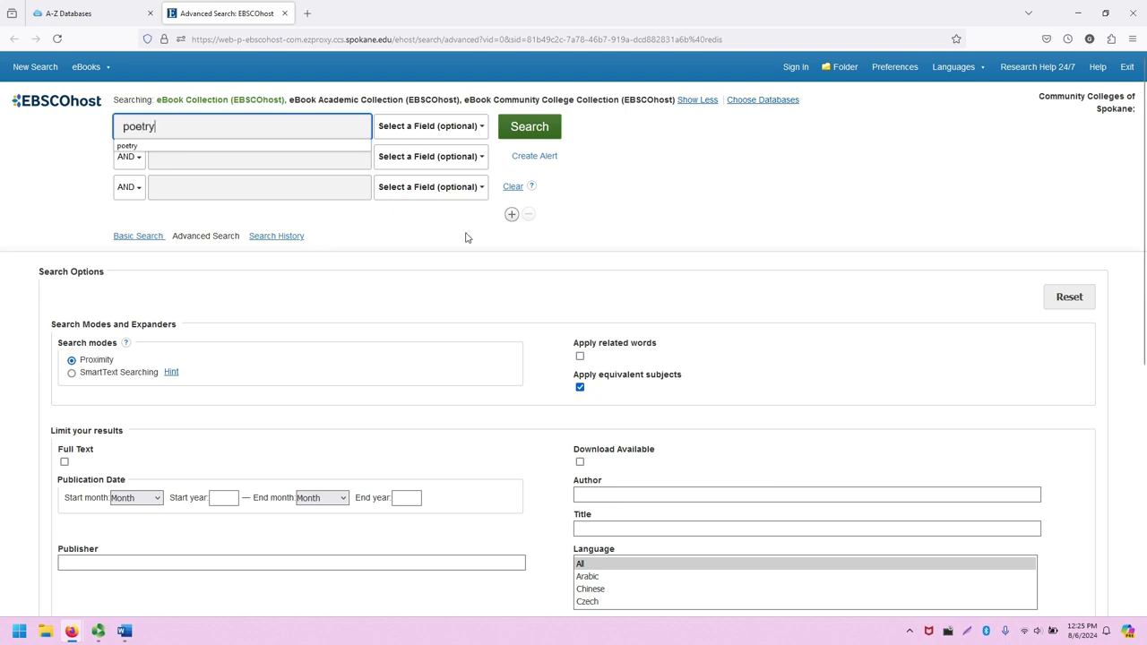
click(397, 132)
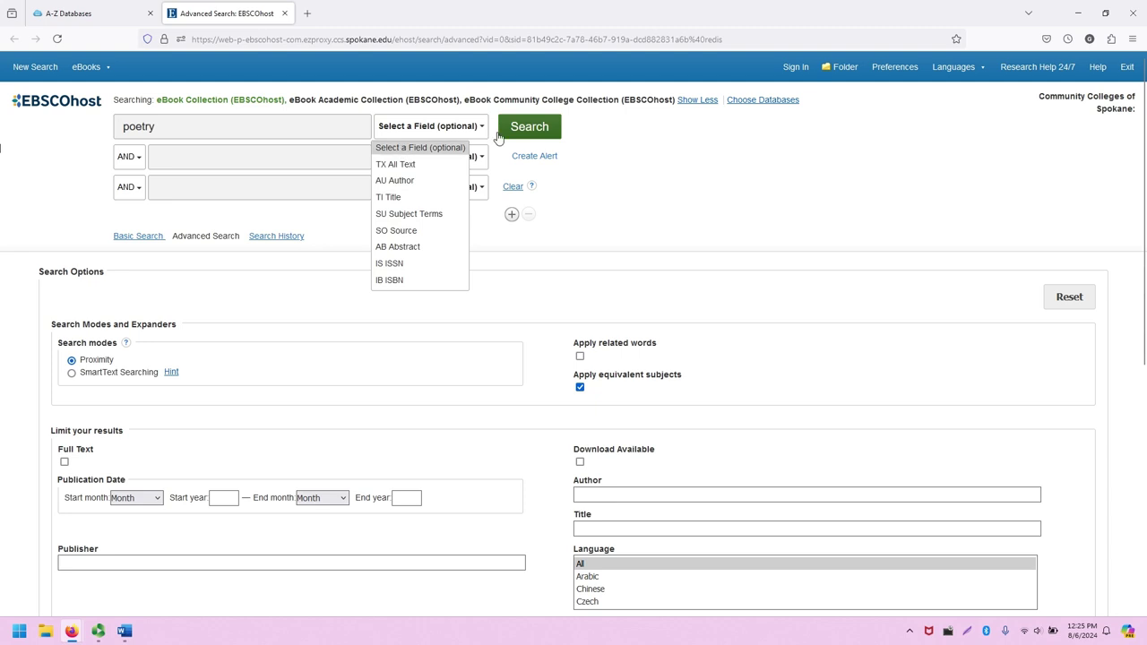
click(648, 151)
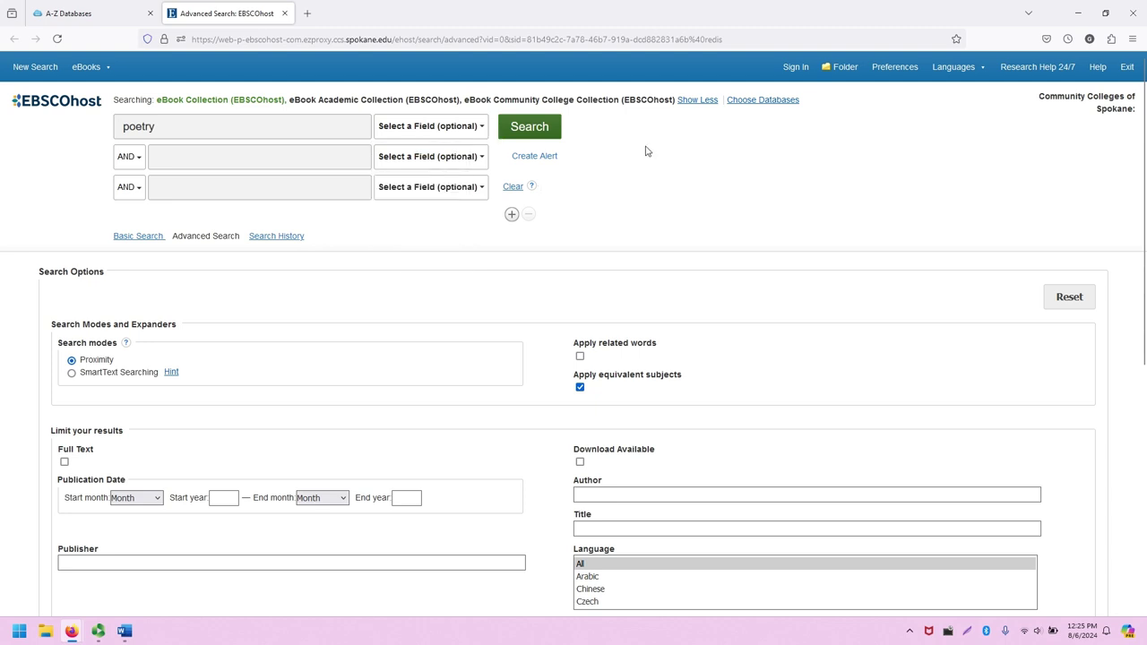
Run the search for 'poetry' and note the 'Did you mean: poverty' suggestion.
click(540, 130)
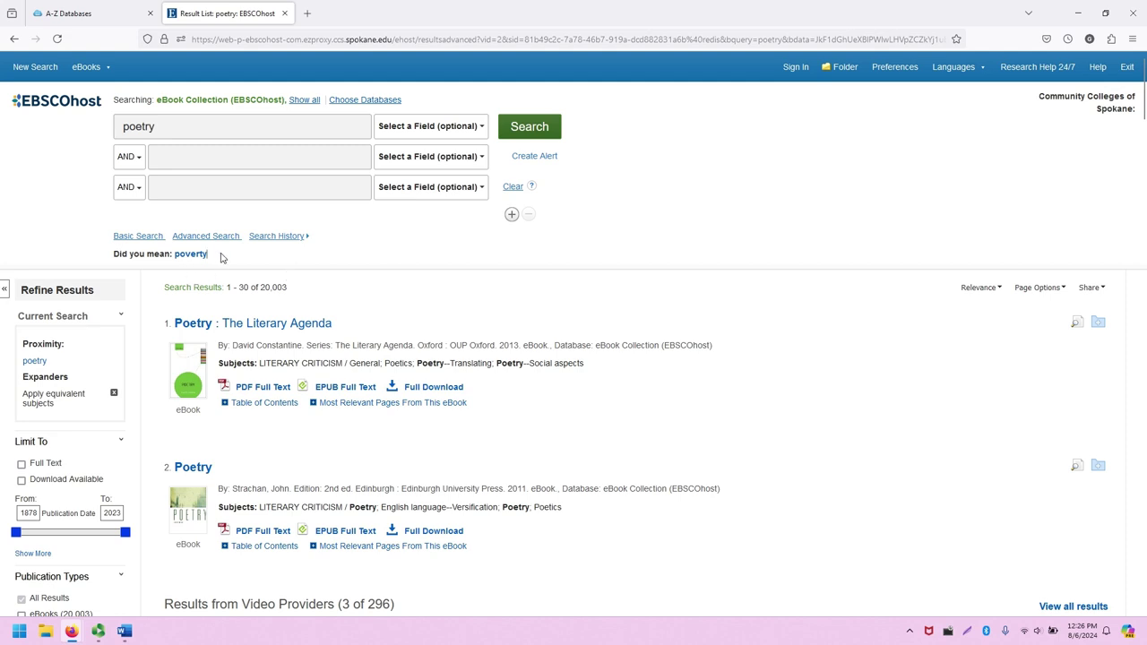
drag(222, 258, 101, 258)
click(69, 238)
Browse the 20,003 eBook results and return to the top of the list.
scroll(394, 253, down, 1)
scroll(469, 174, down, 1)
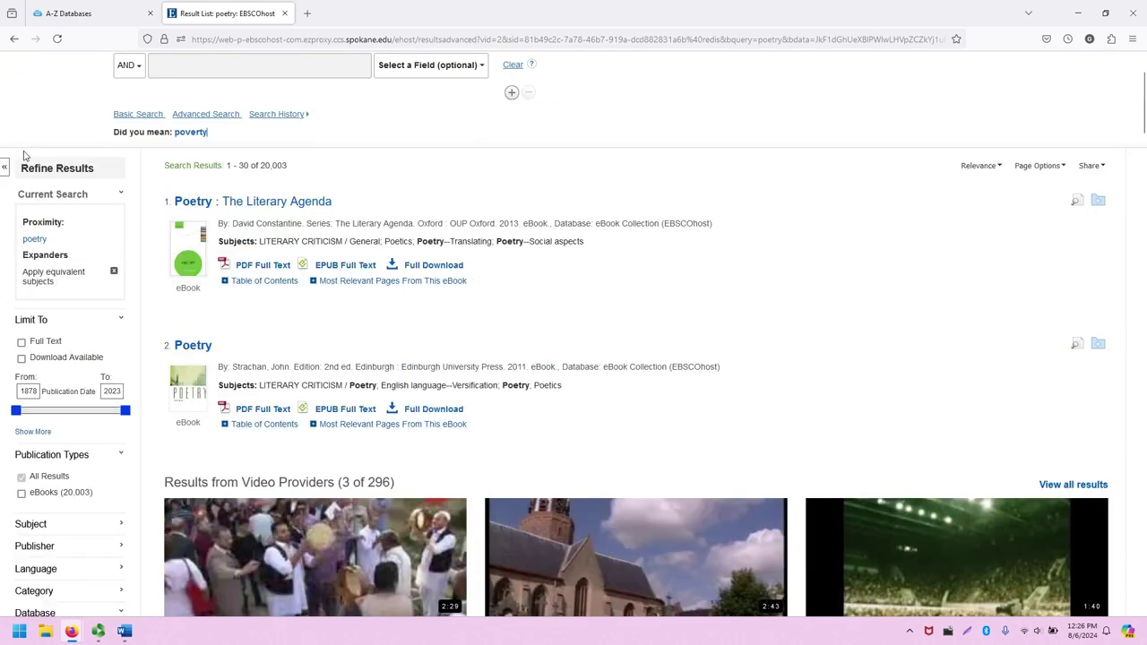
scroll(63, 331, down, 1)
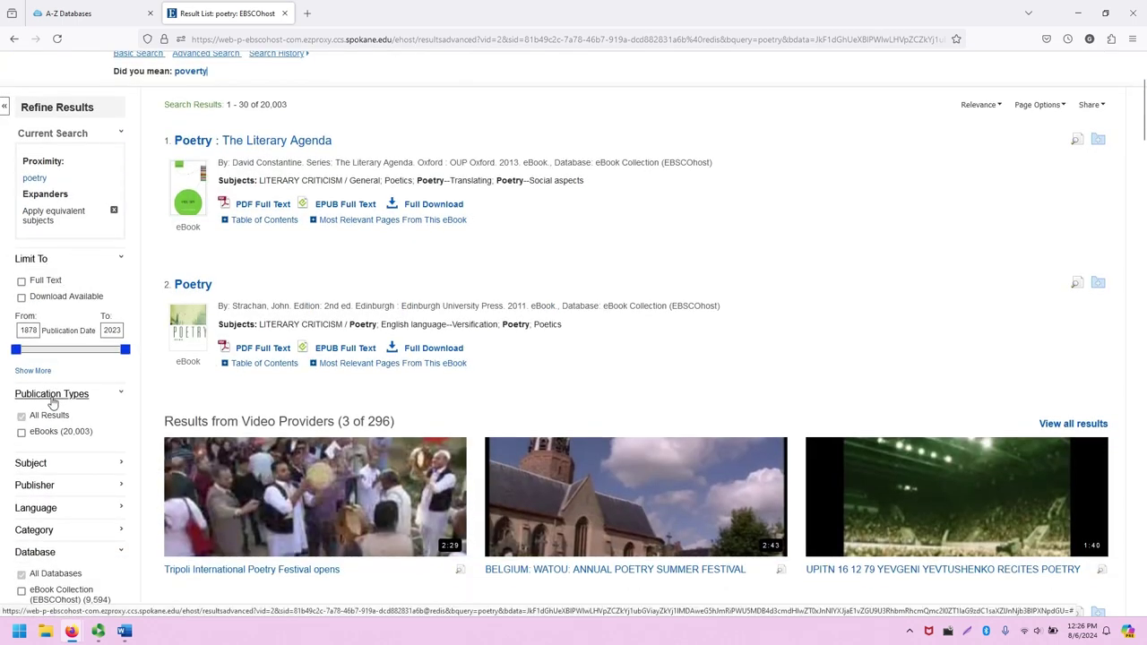
scroll(52, 402, down, 2)
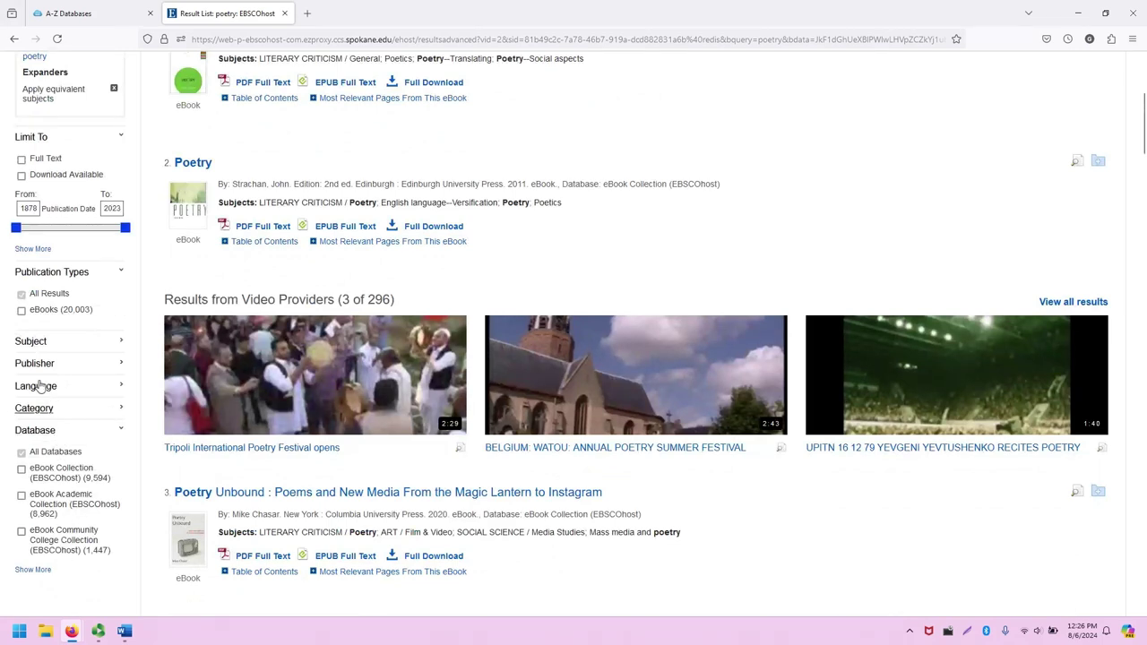
scroll(41, 419, up, 1)
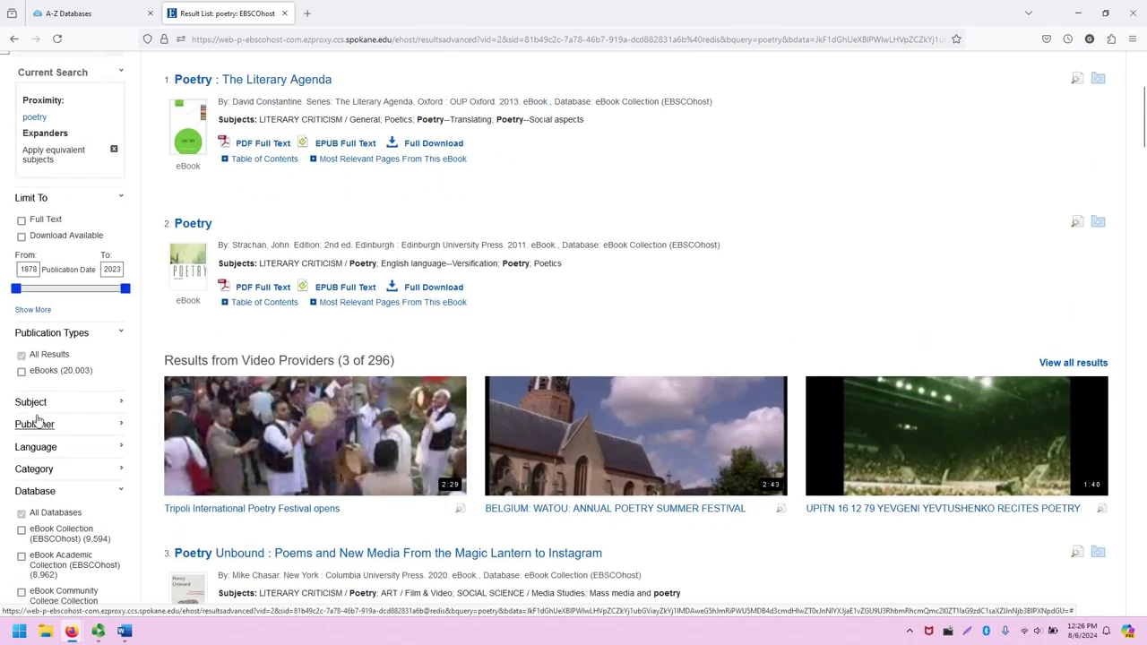
scroll(31, 402, up, 2)
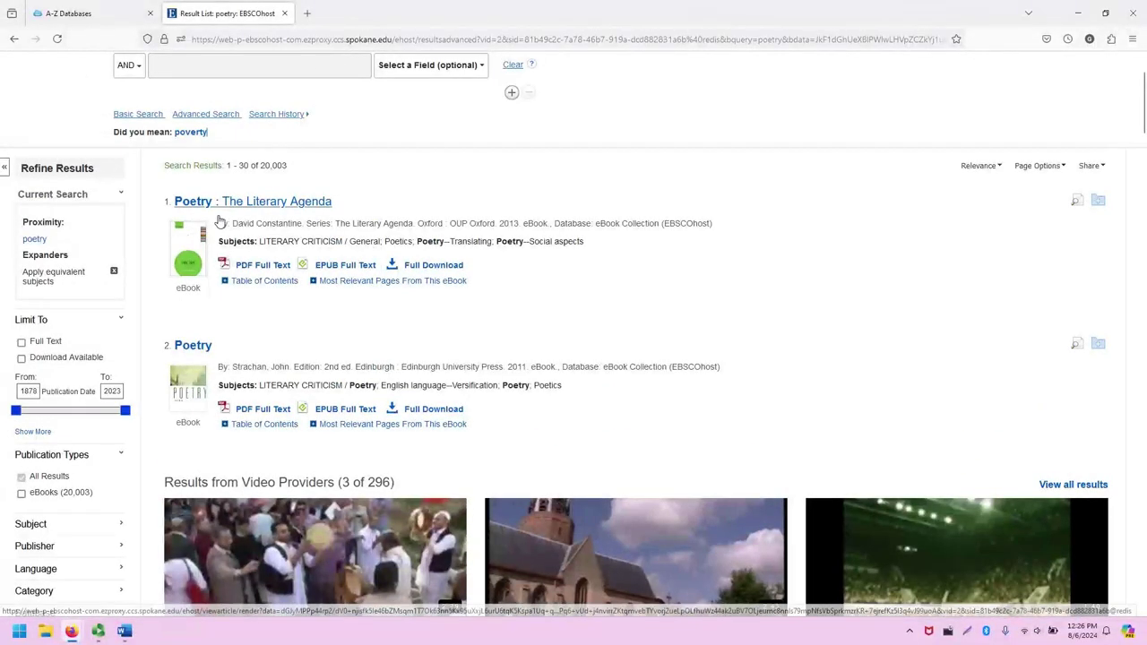
scroll(364, 290, down, 1)
scroll(665, 305, up, 1)
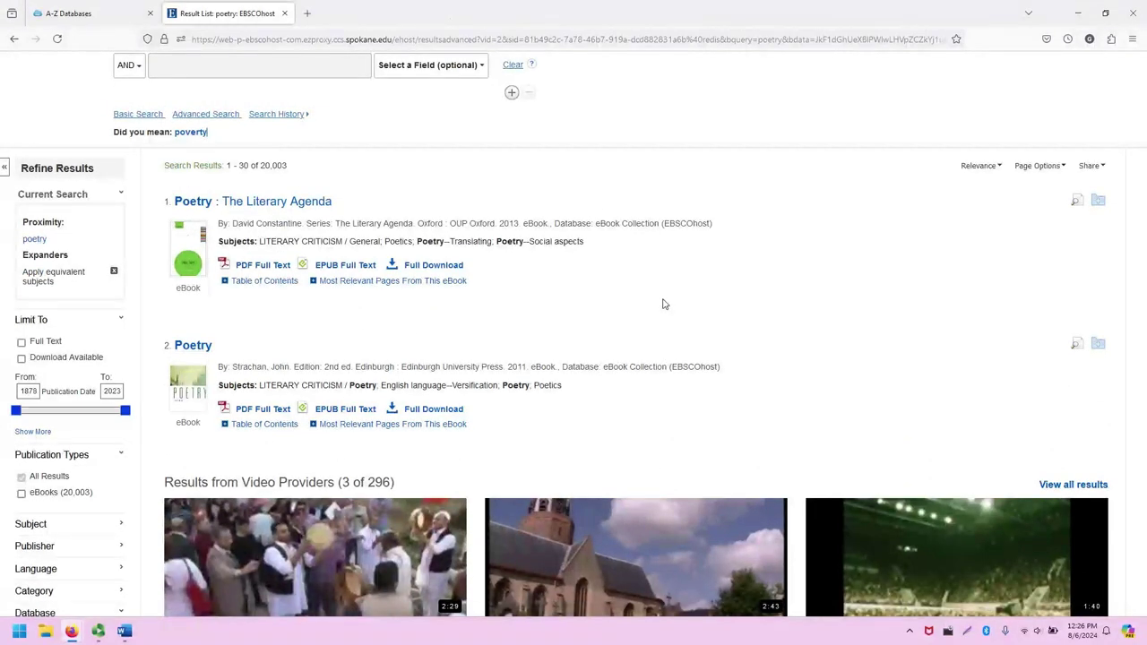
scroll(665, 305, down, 1)
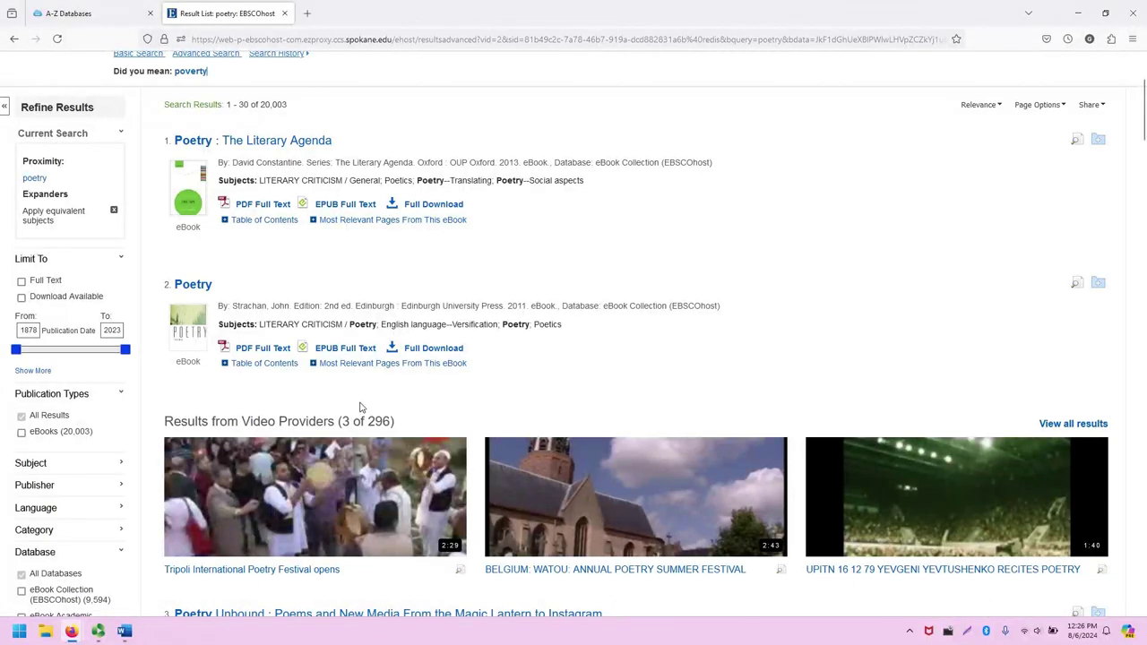
scroll(360, 408, up, 2)
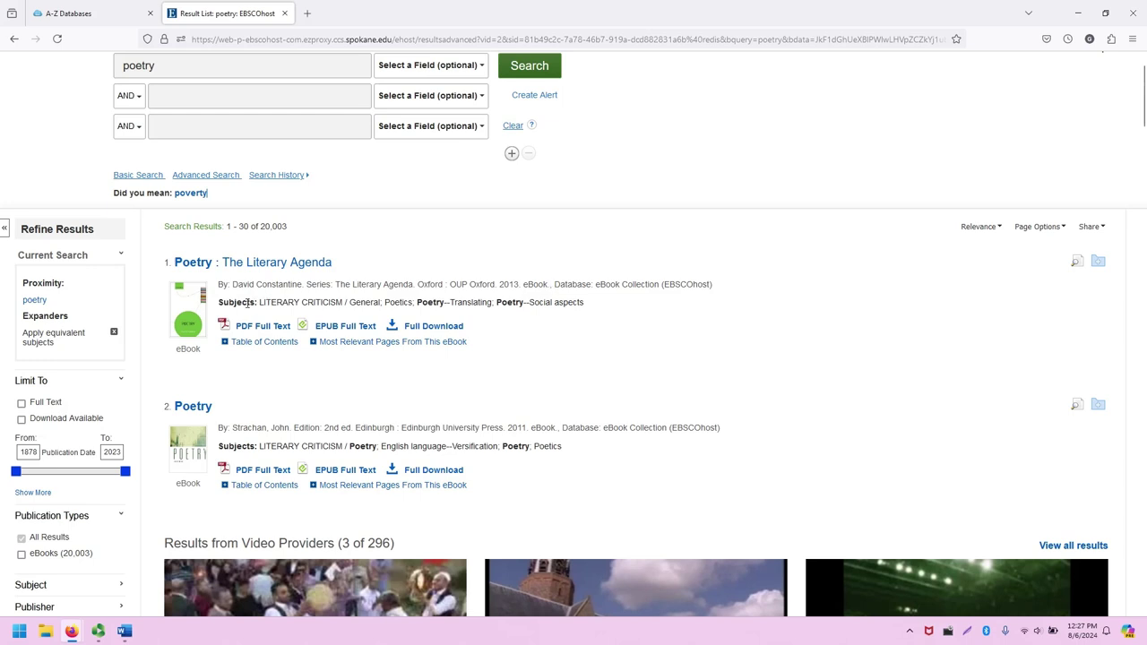
drag(247, 304, 589, 306)
click(589, 306)
click(1078, 262)
click(1078, 261)
Open the 'Poetry: The Literary Agenda' record and scroll to its description, subjects and ISBNs.
click(243, 272)
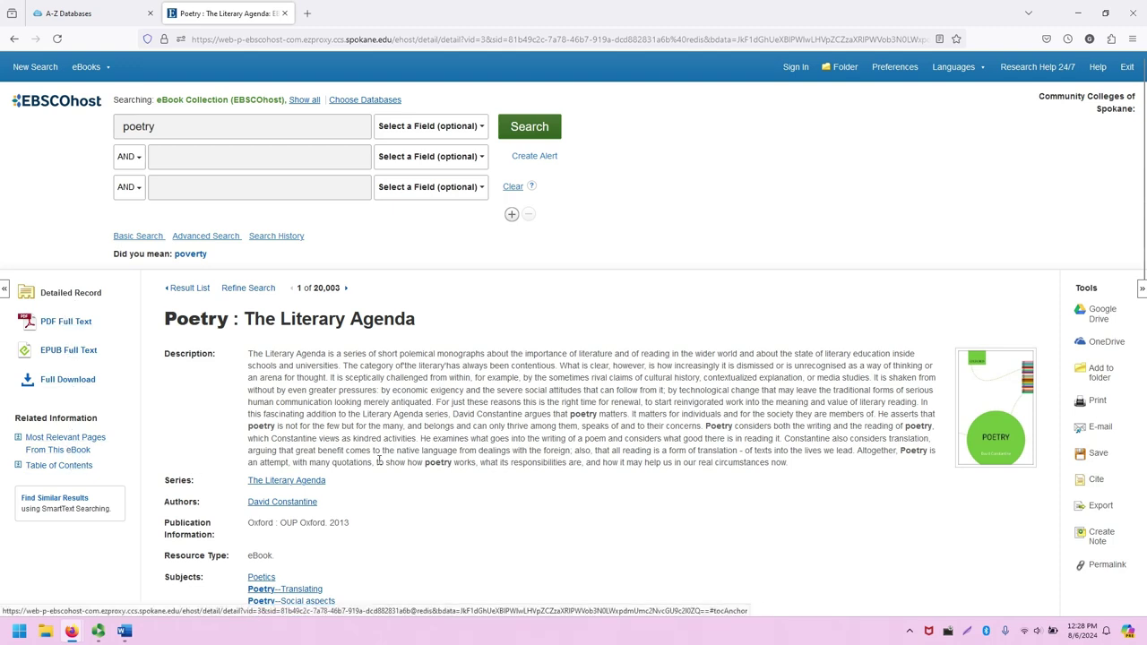
scroll(560, 499, down, 1)
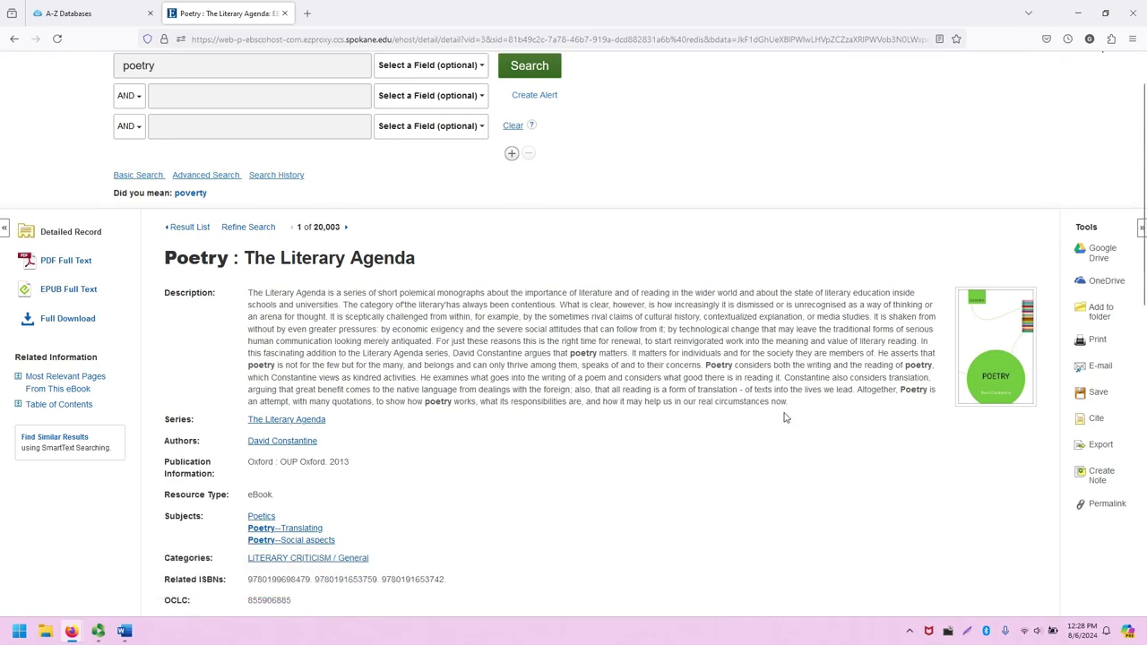
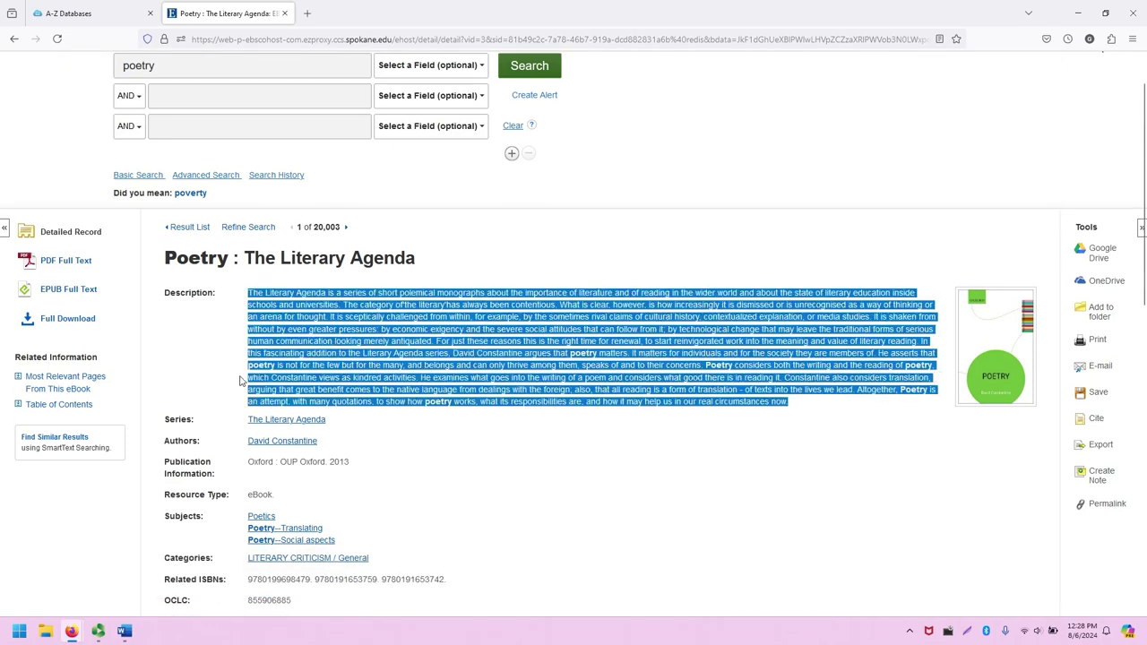
Deselect the description text and scroll through the Poetry: The Literary Agenda record.
click(237, 382)
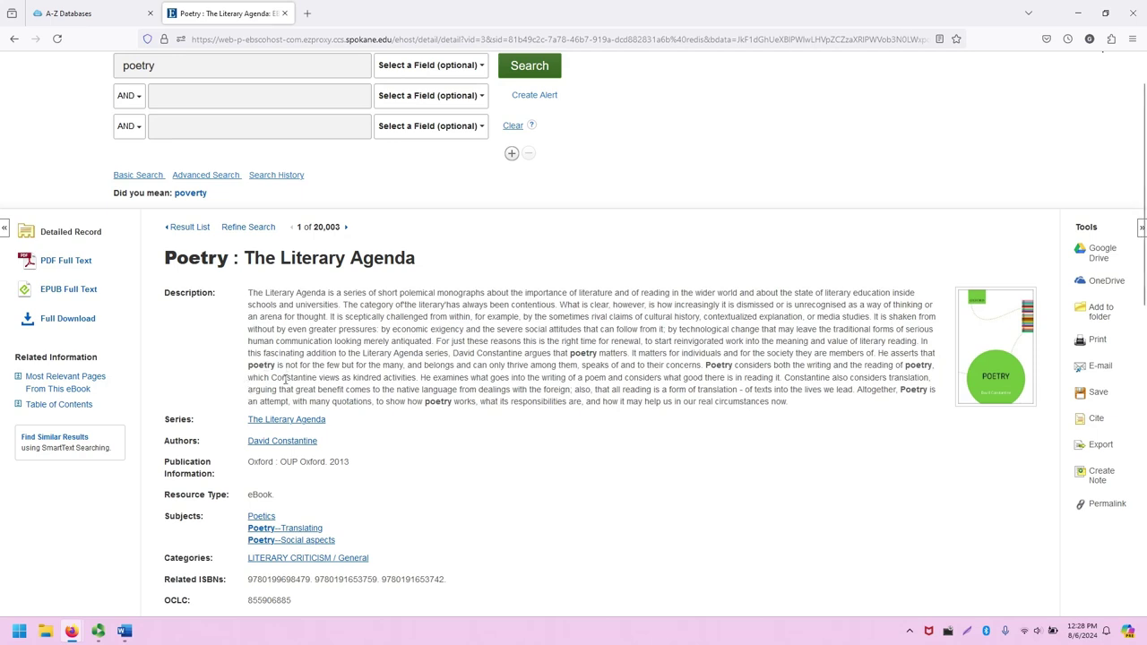
scroll(454, 362, down, 4)
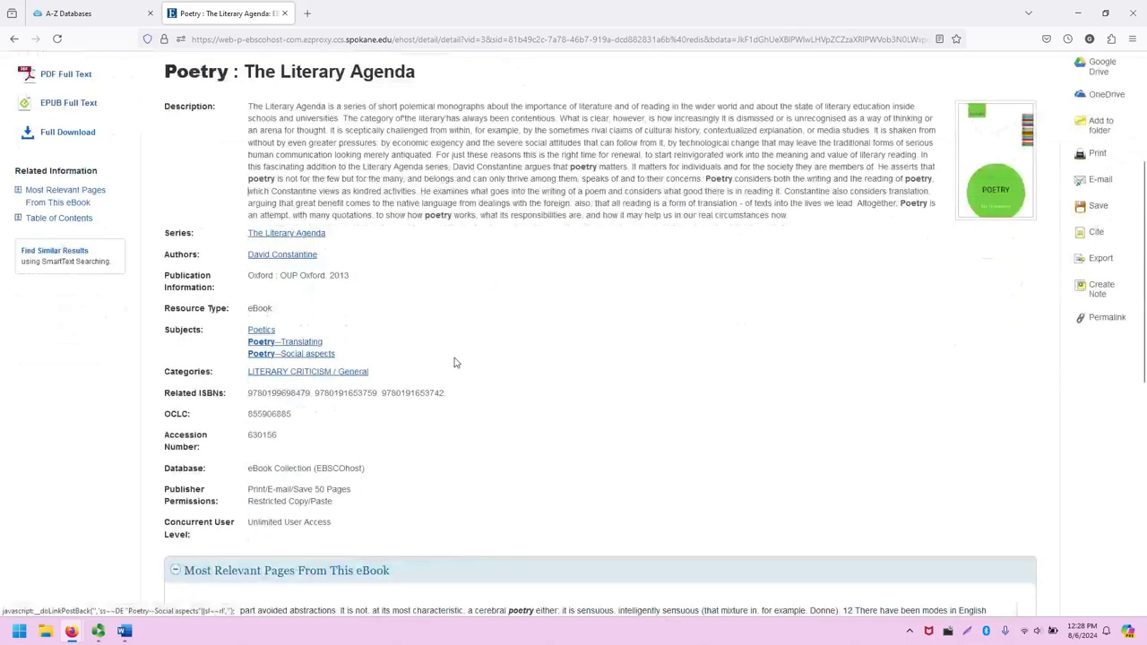
scroll(454, 362, down, 2)
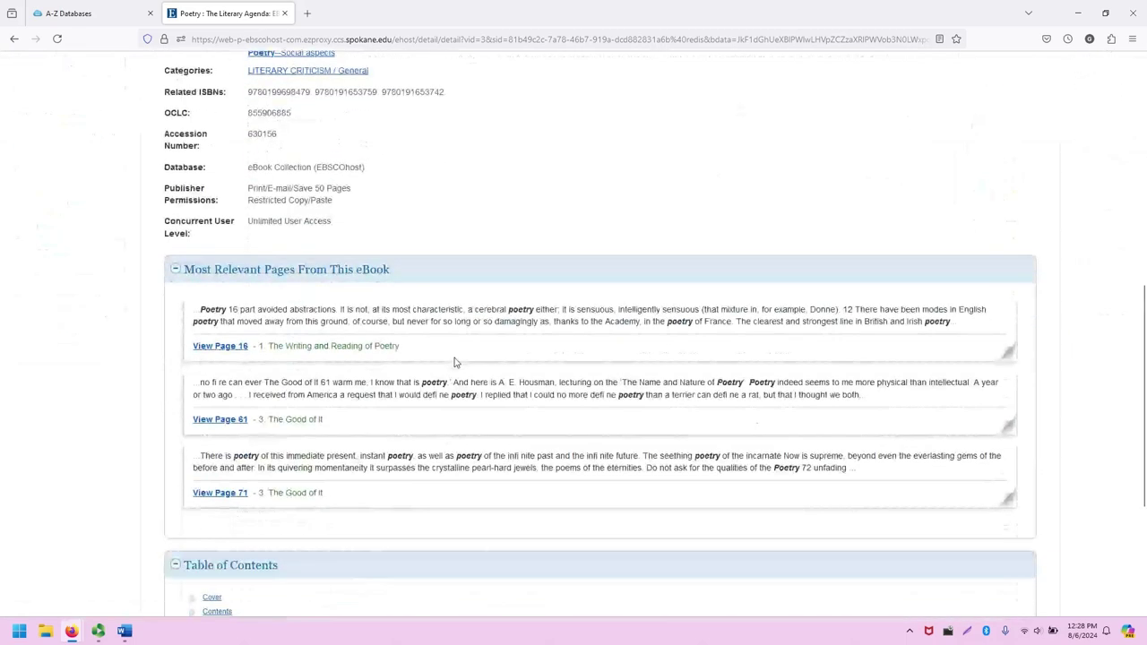
scroll(457, 372, down, 1)
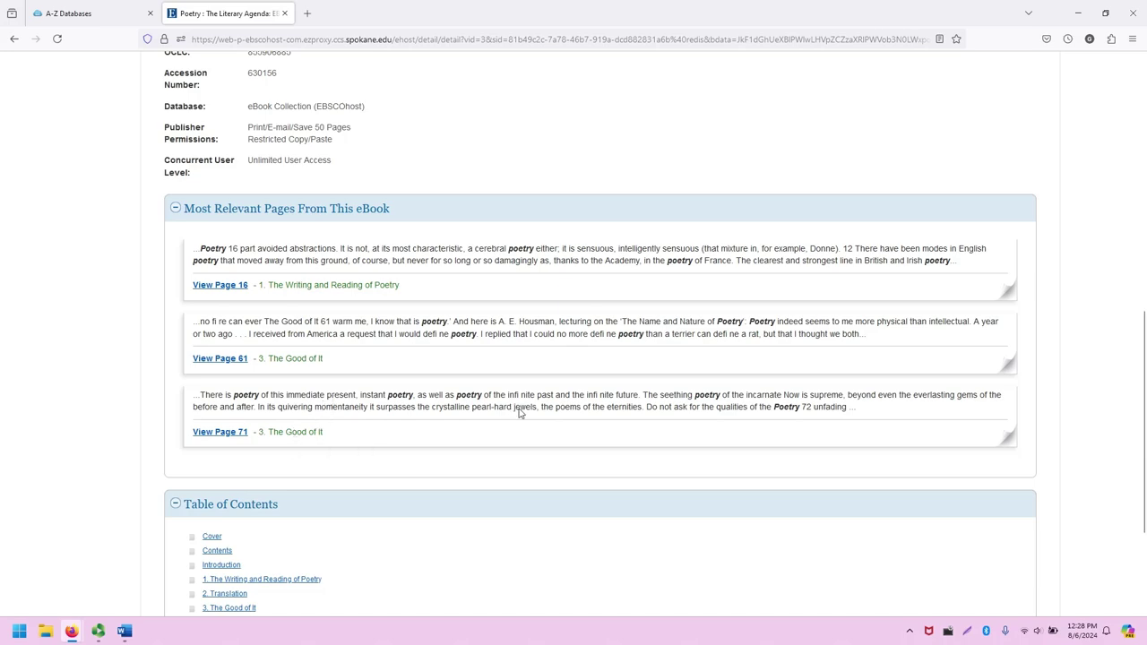
scroll(519, 412, down, 3)
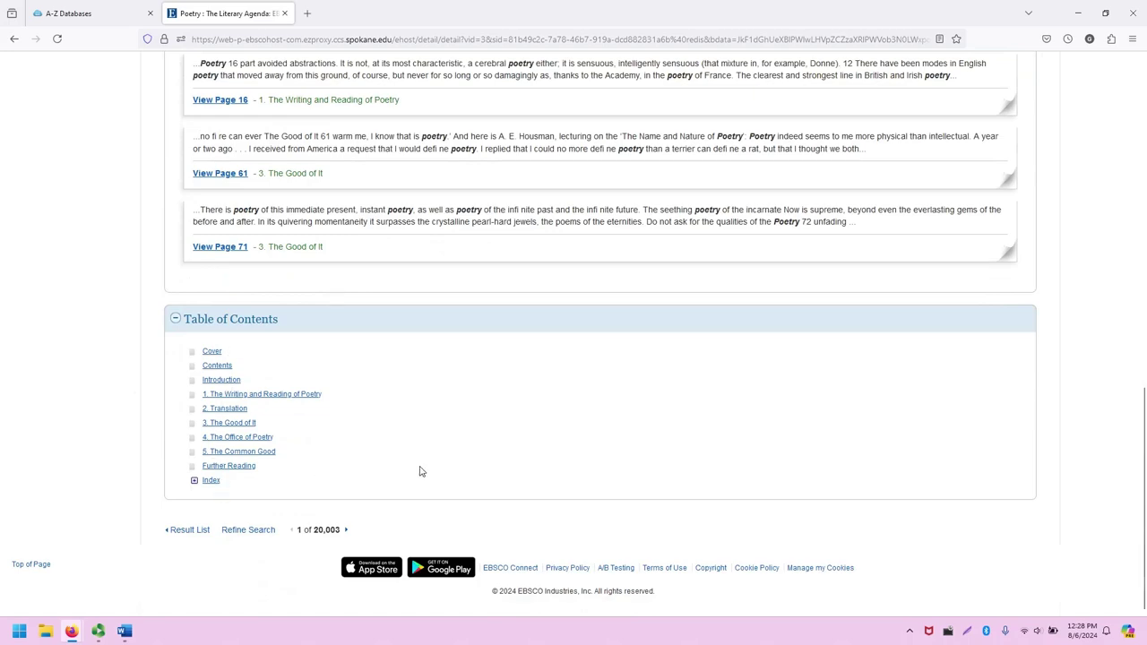
scroll(421, 472, up, 10)
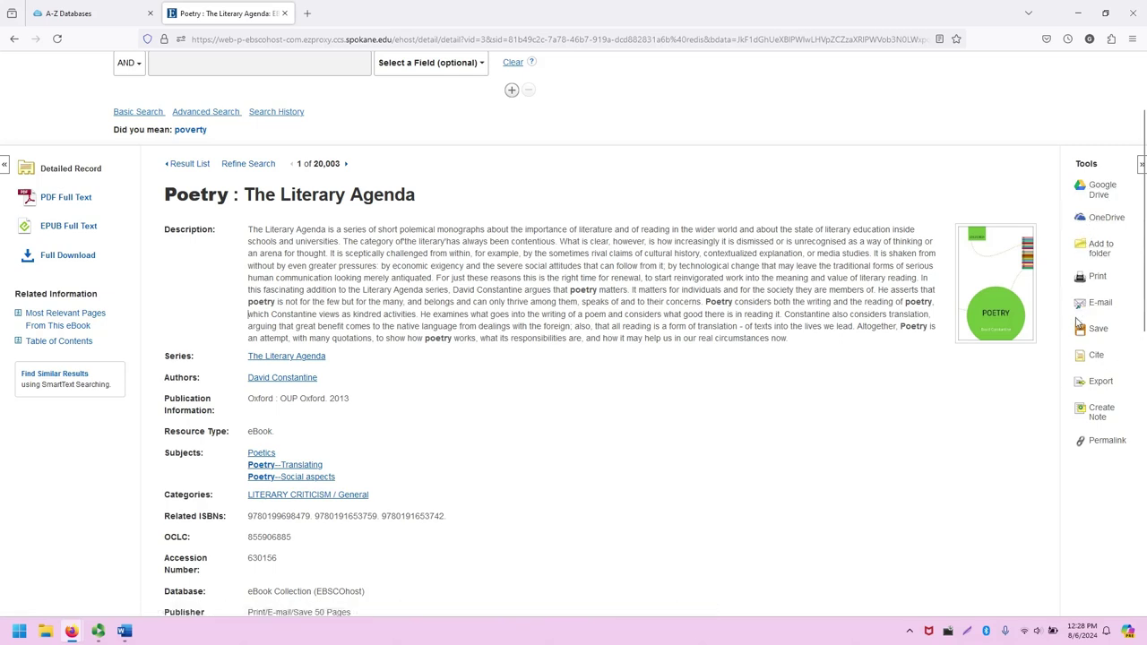
Show the book's Cite formats and scroll through the APA, MLA and Vancouver citations.
click(1097, 356)
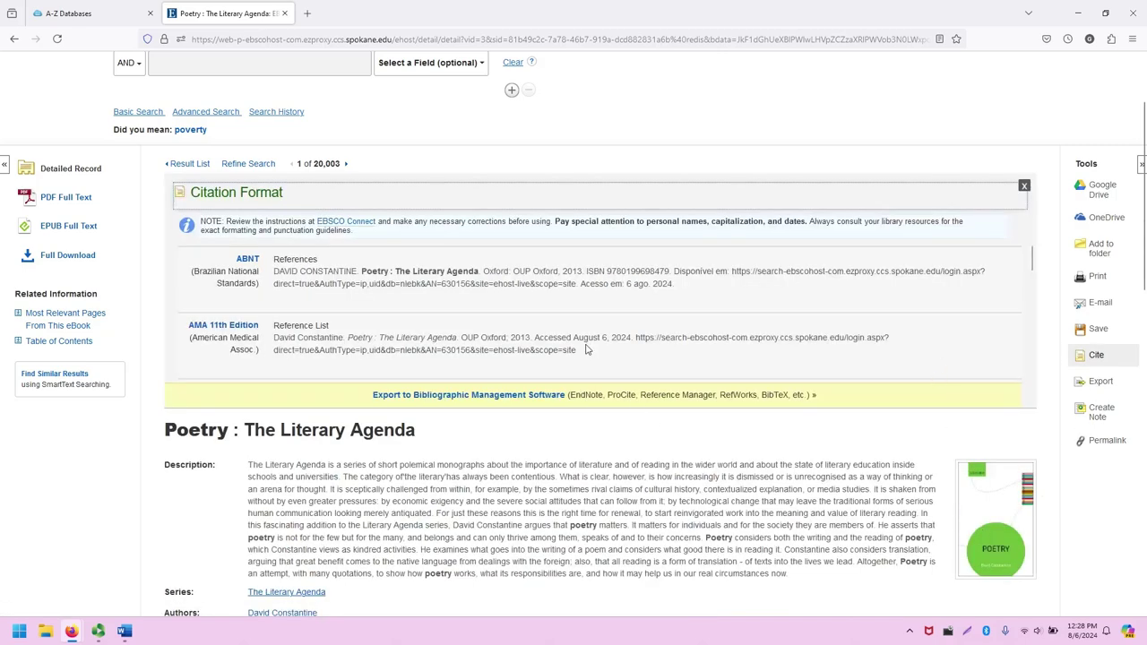
scroll(542, 321, down, 1)
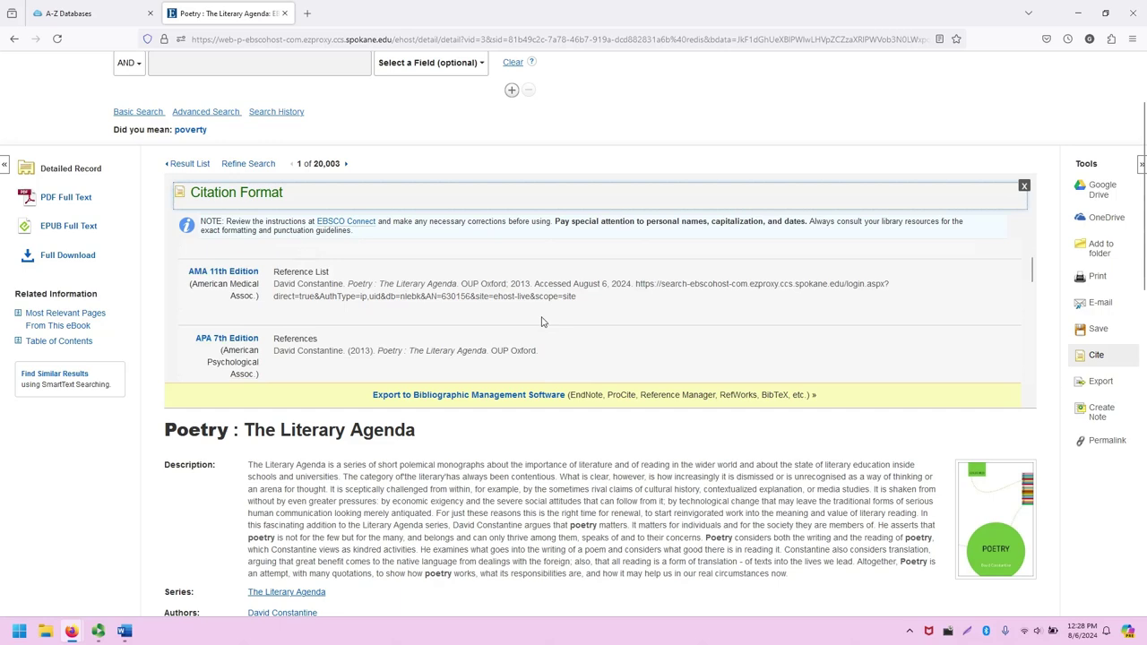
scroll(541, 322, down, 4)
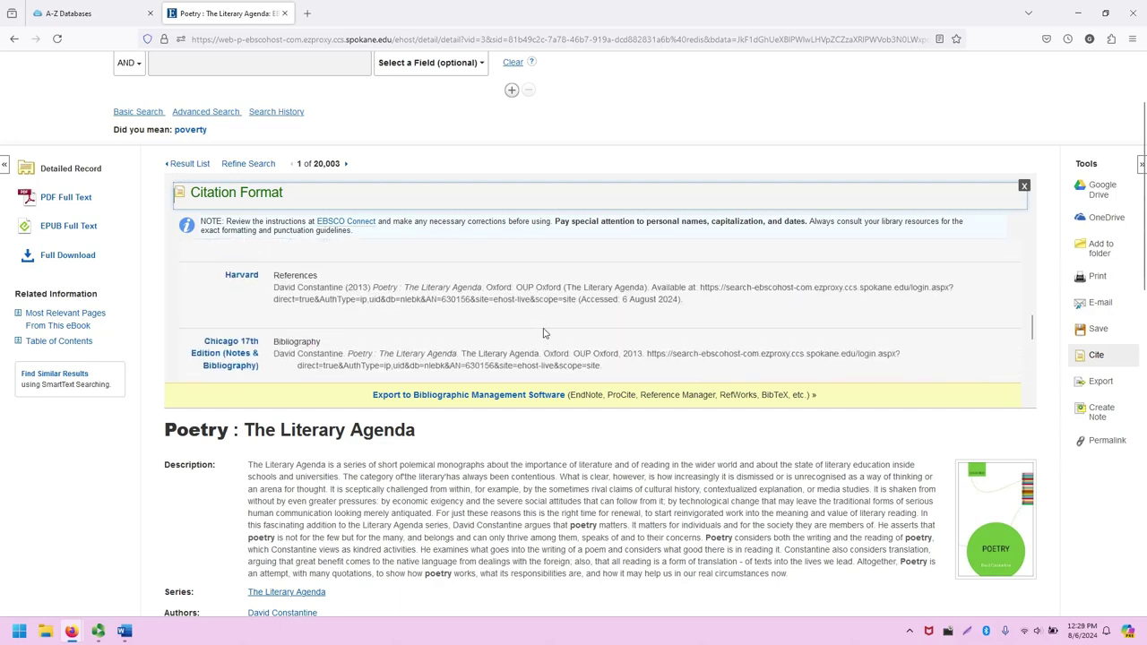
scroll(542, 332, down, 3)
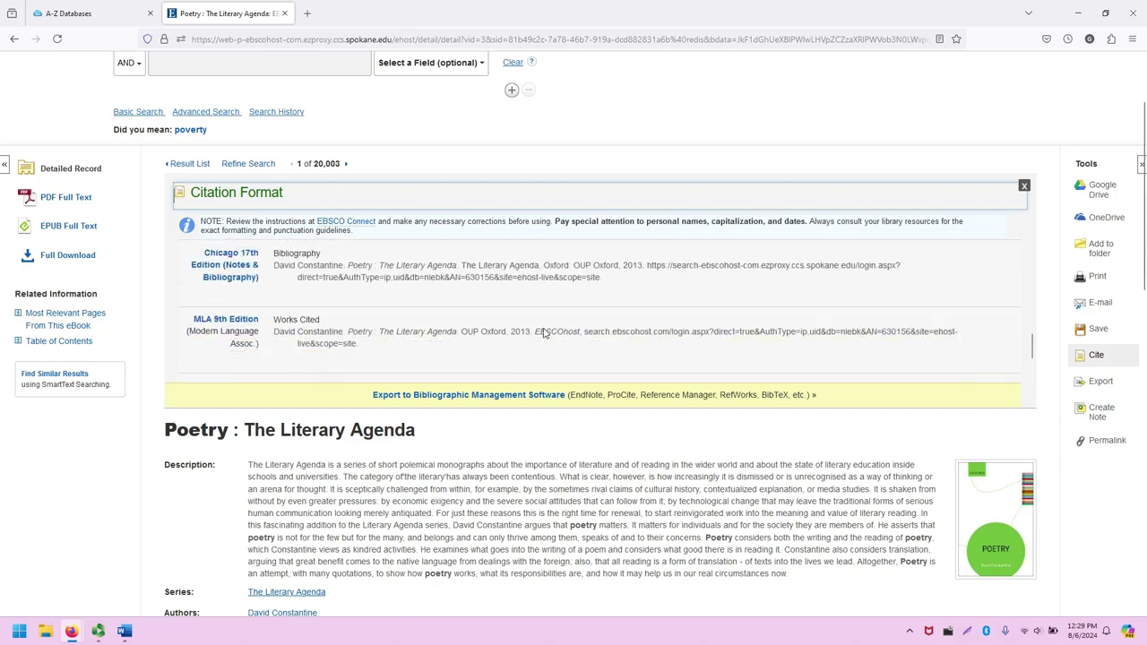
Close the Citation Format panel, view and select the Permalink URL, then dismiss the Permalink bar.
click(1094, 357)
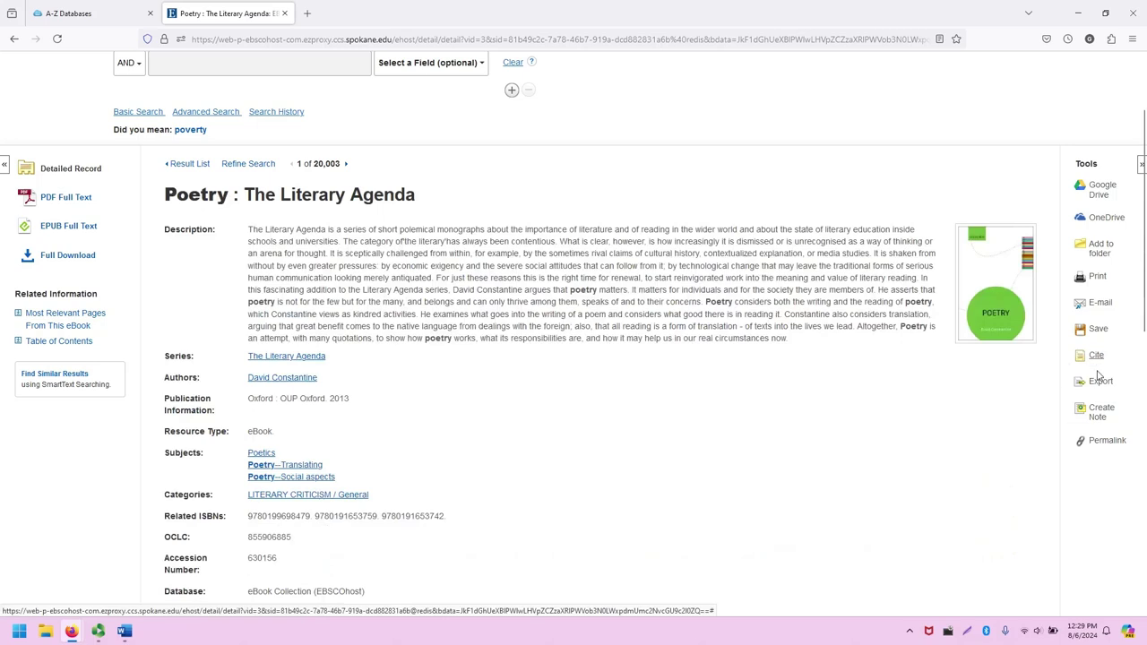
click(1095, 448)
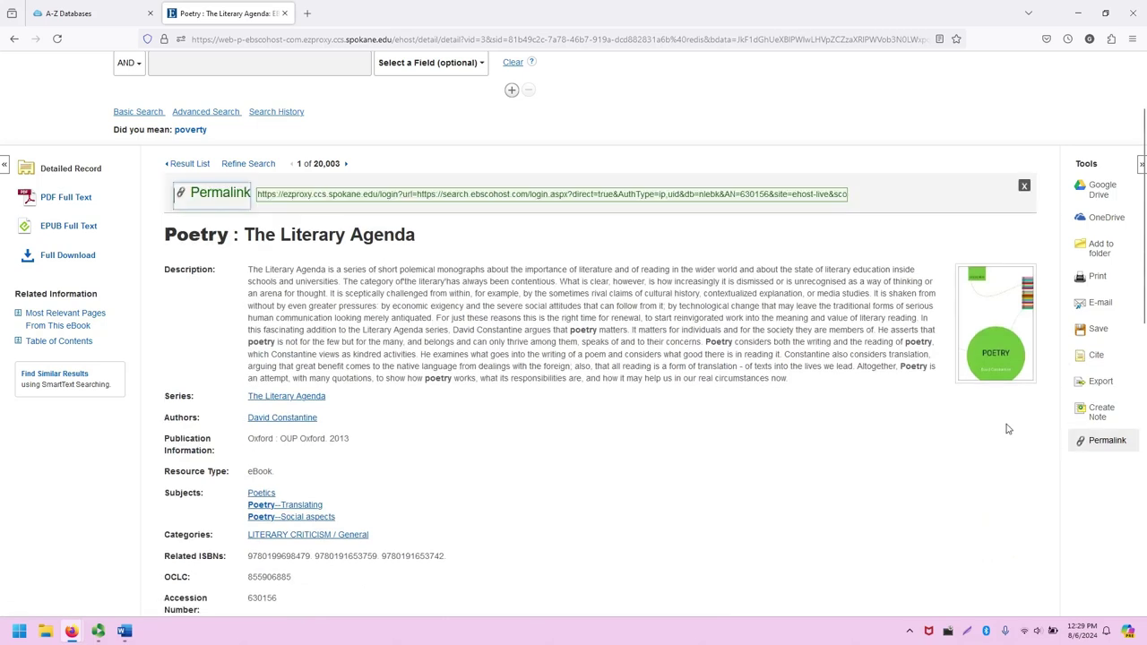
click(580, 193)
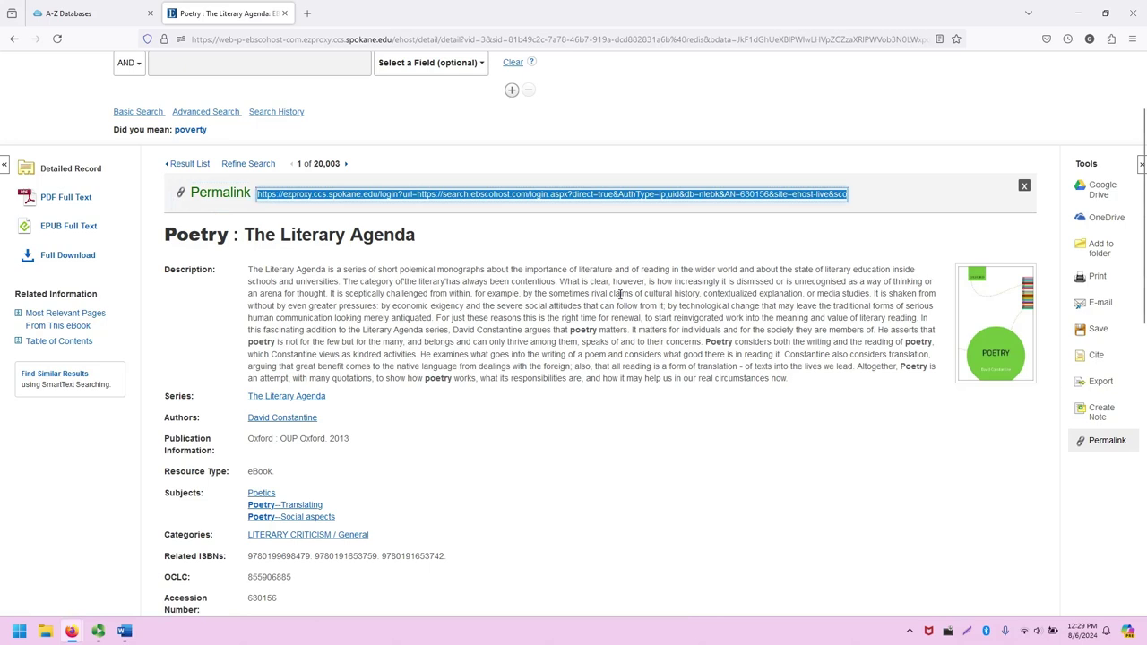
click(647, 285)
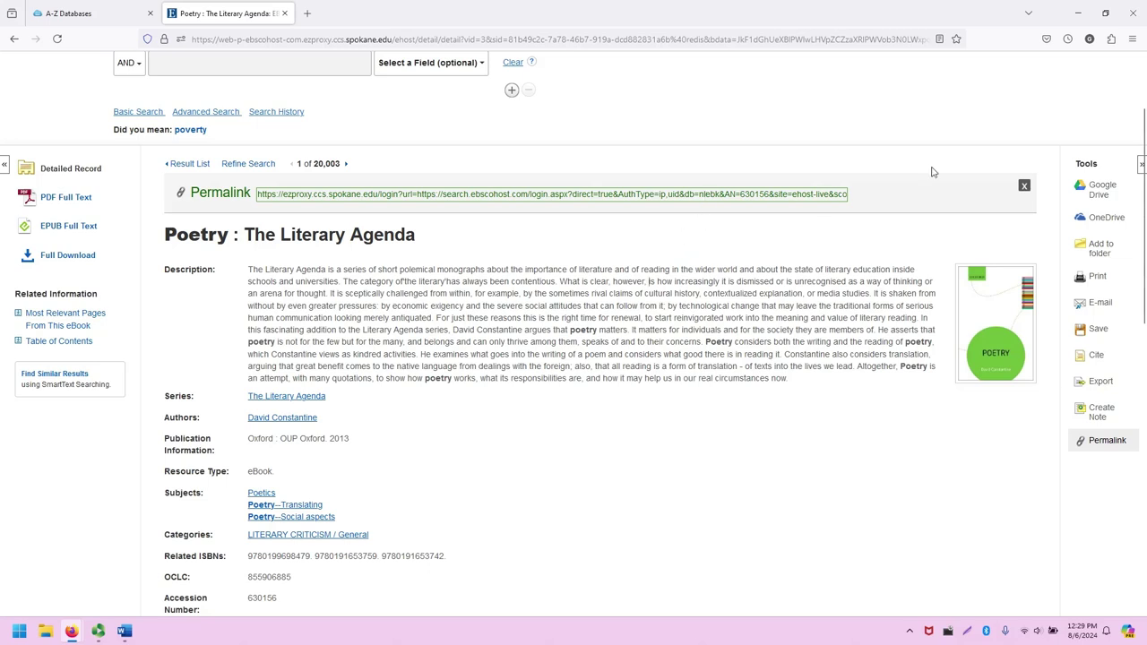
click(1024, 186)
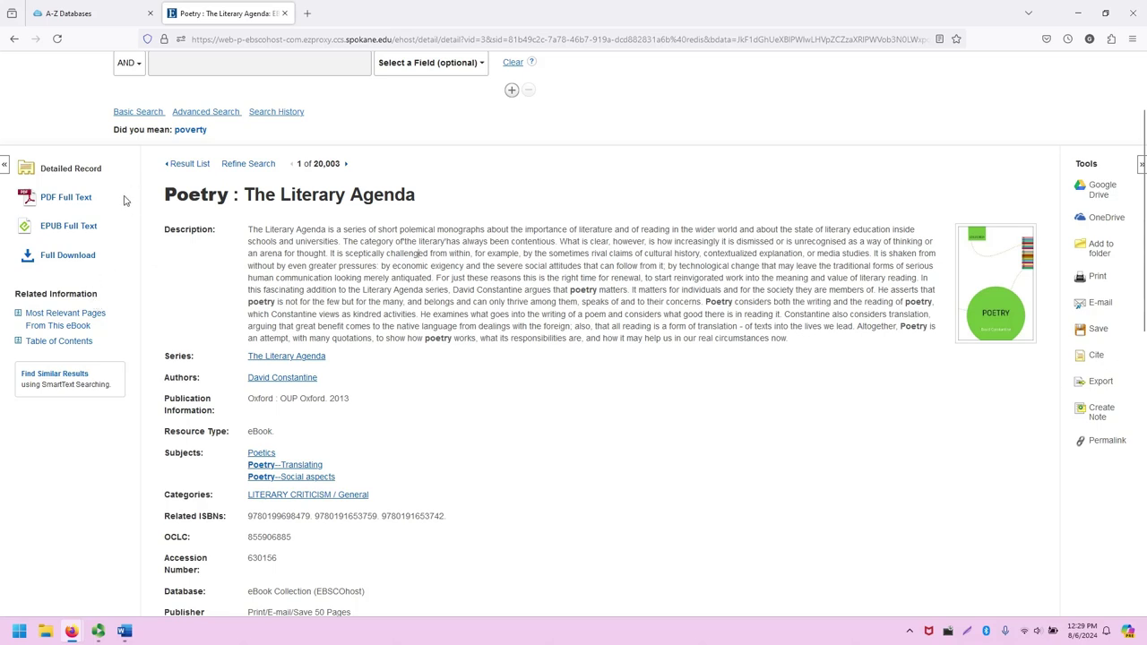
Open the PDF Full Text and scroll past the cover to the title page and contents.
click(84, 203)
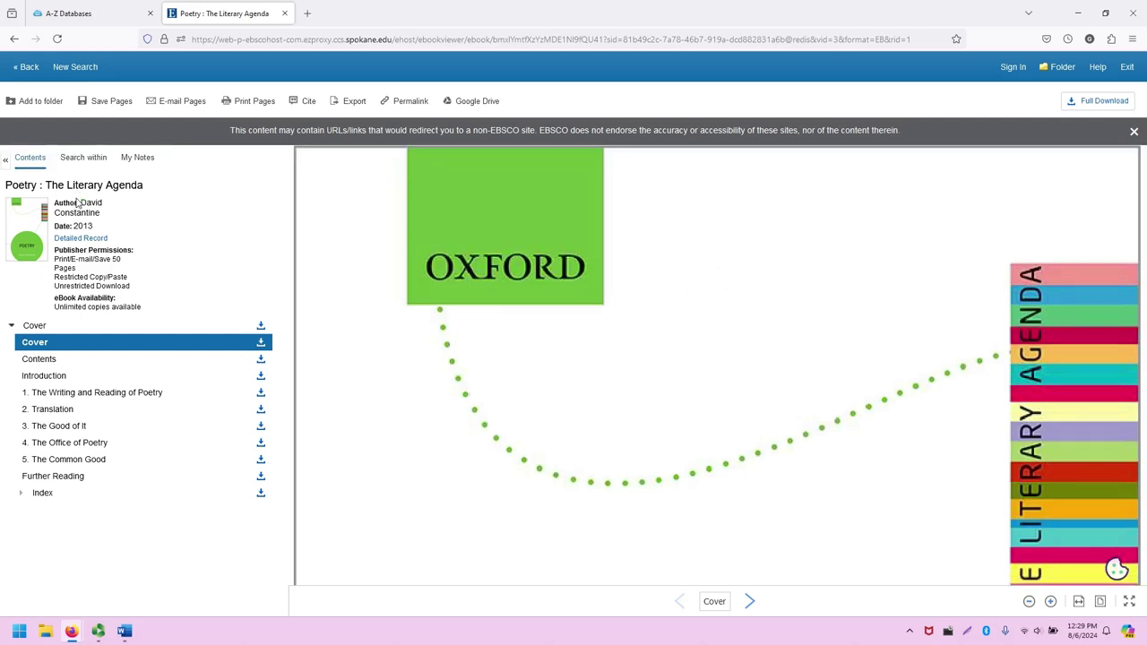
scroll(545, 331, down, 4)
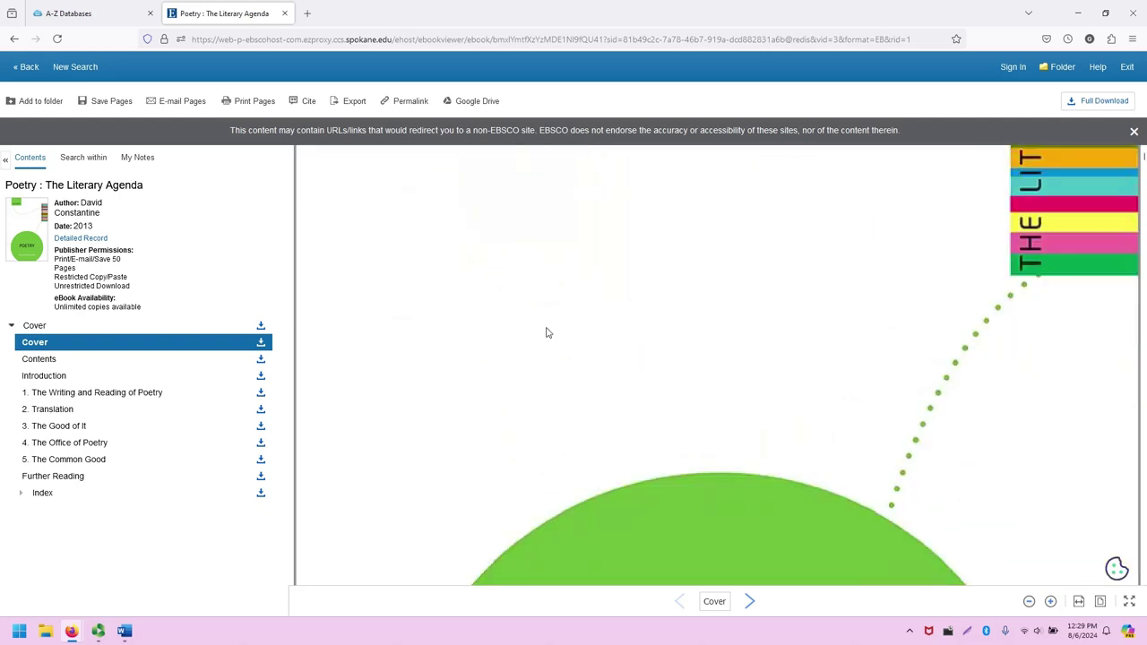
scroll(544, 339, down, 10)
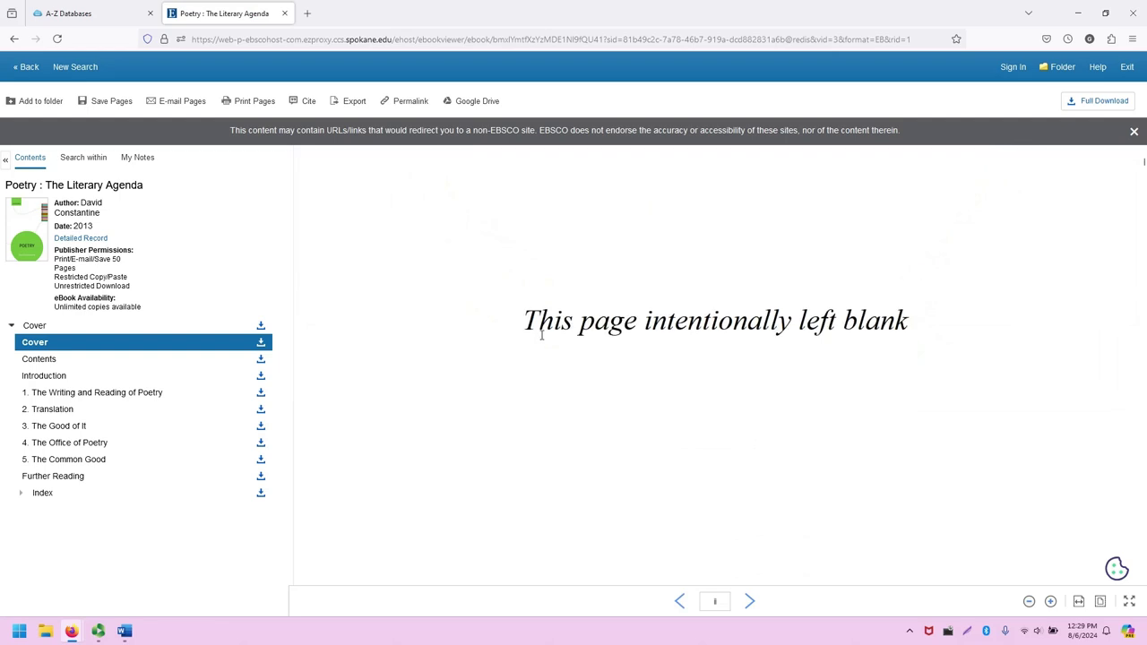
scroll(541, 336, down, 5)
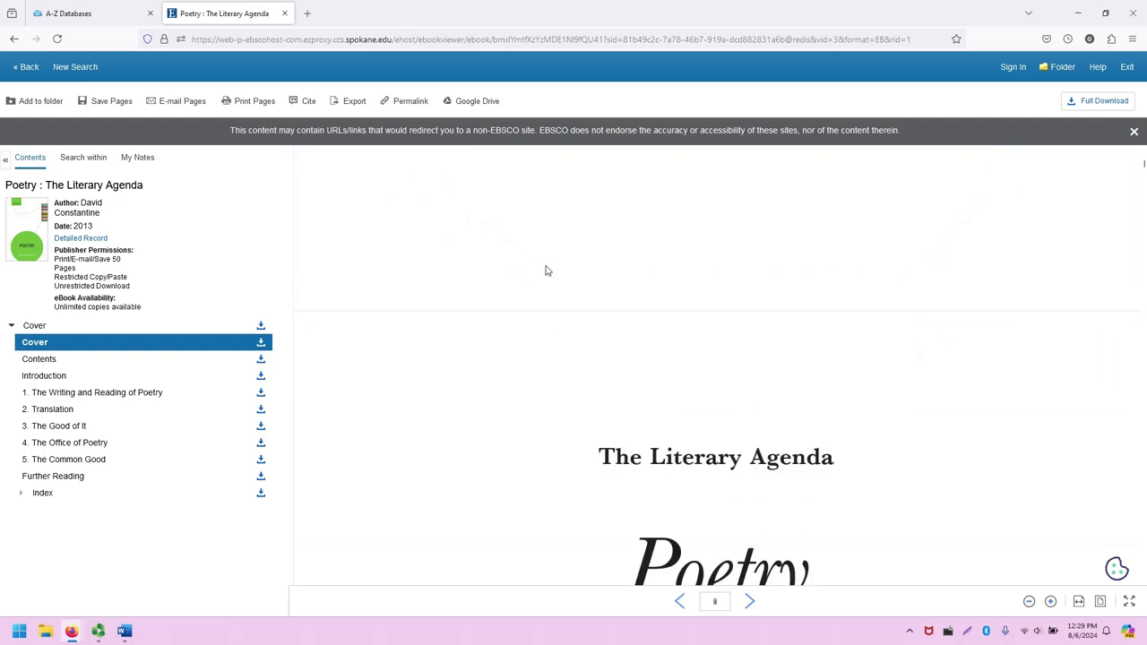
scroll(407, 231, down, 5)
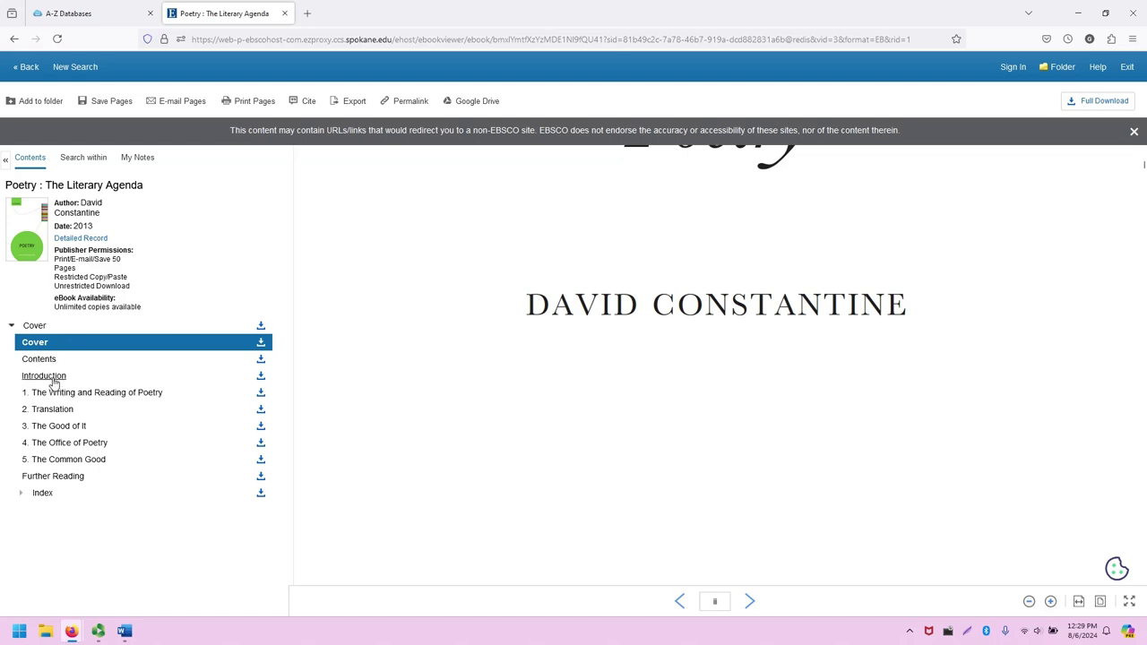
Jump to chapter '3. The Good of It' and view its opening on page 55.
click(70, 427)
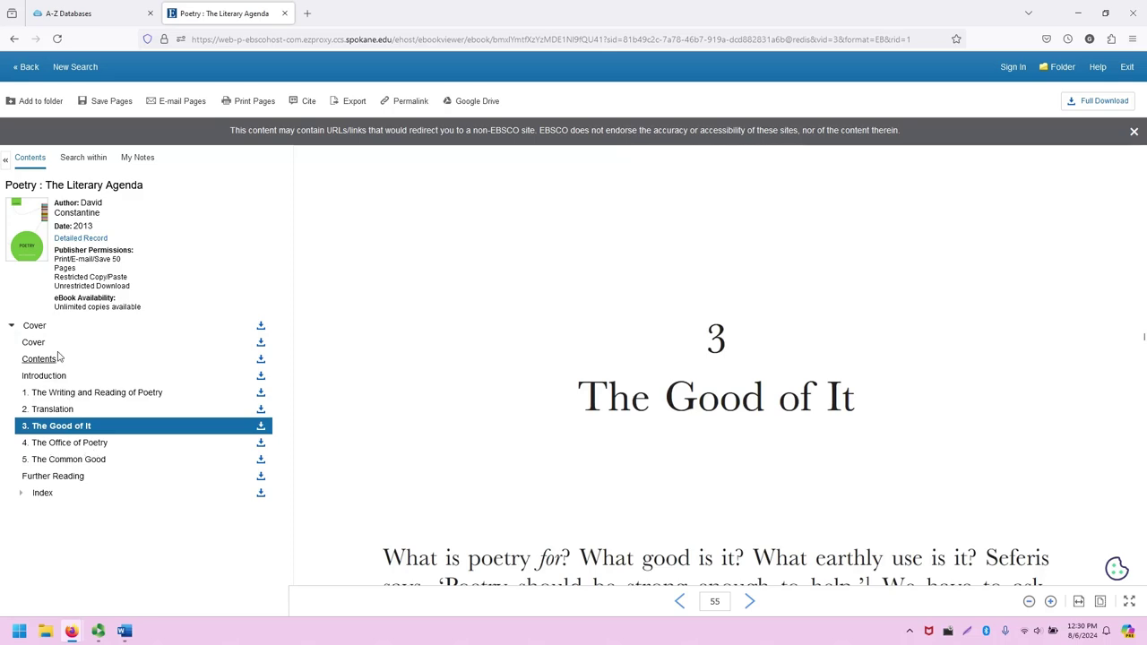
scroll(690, 458, down, 3)
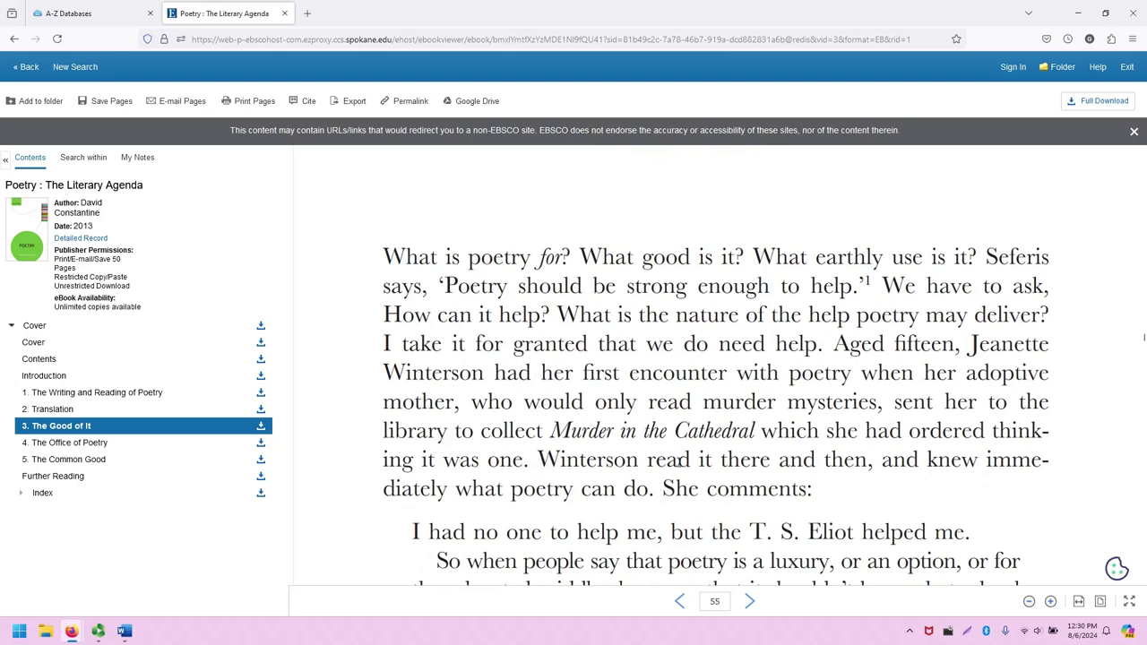
scroll(679, 461, up, 3)
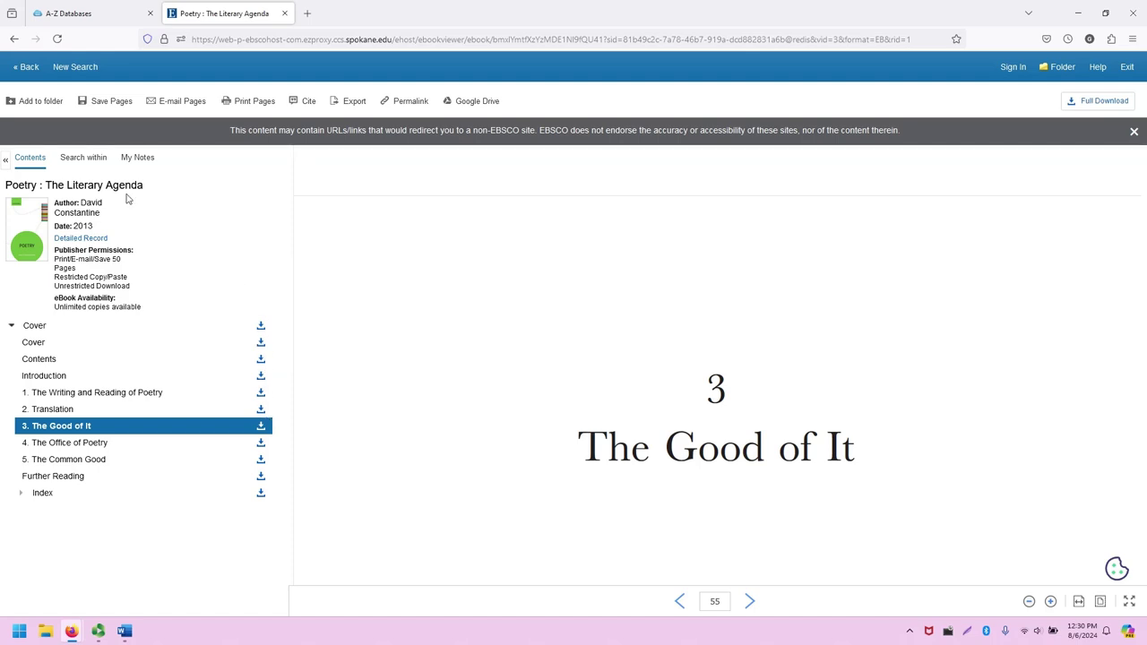
Try the Search within box, then switch to the My Notes panel beside chapter 3.
click(88, 160)
click(89, 186)
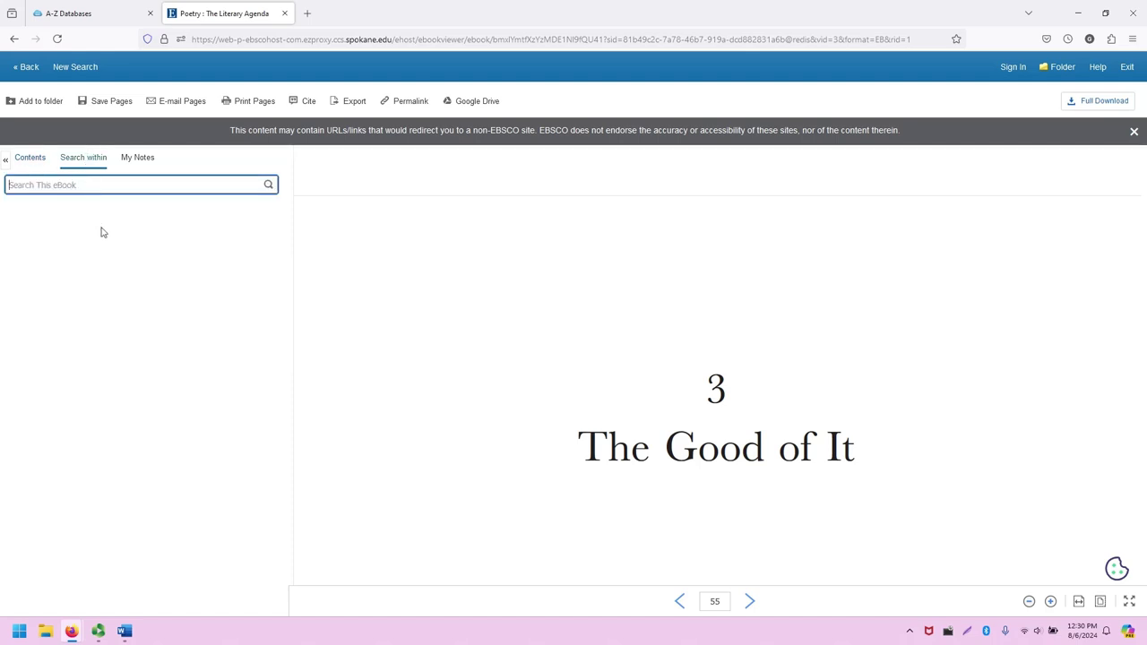
click(124, 158)
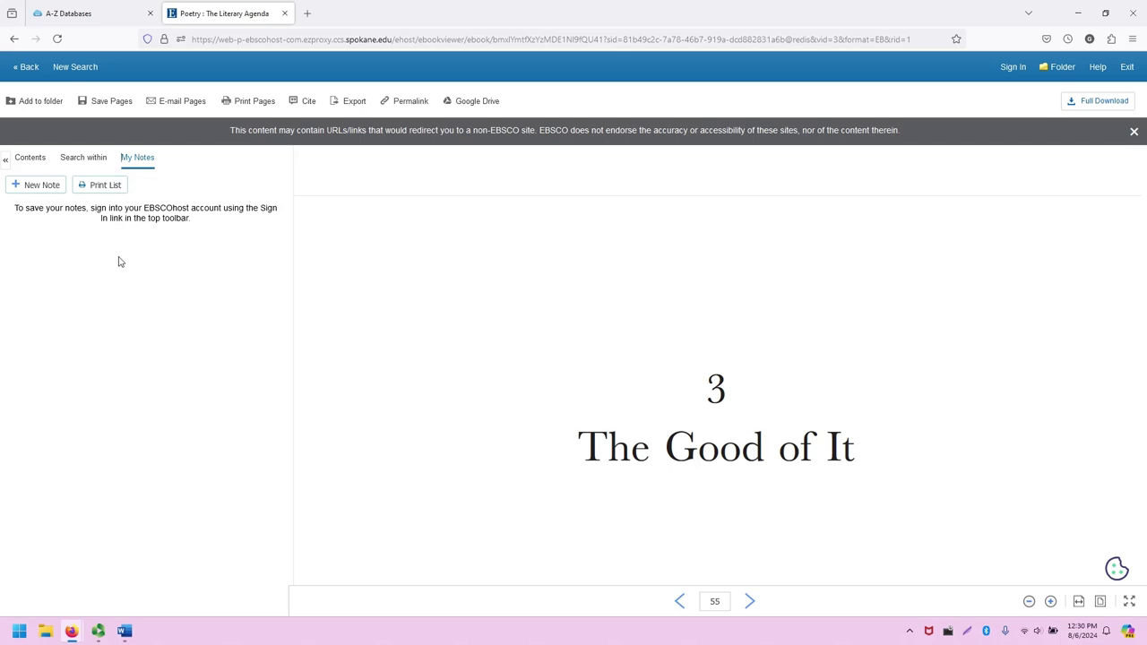
scroll(704, 436, down, 3)
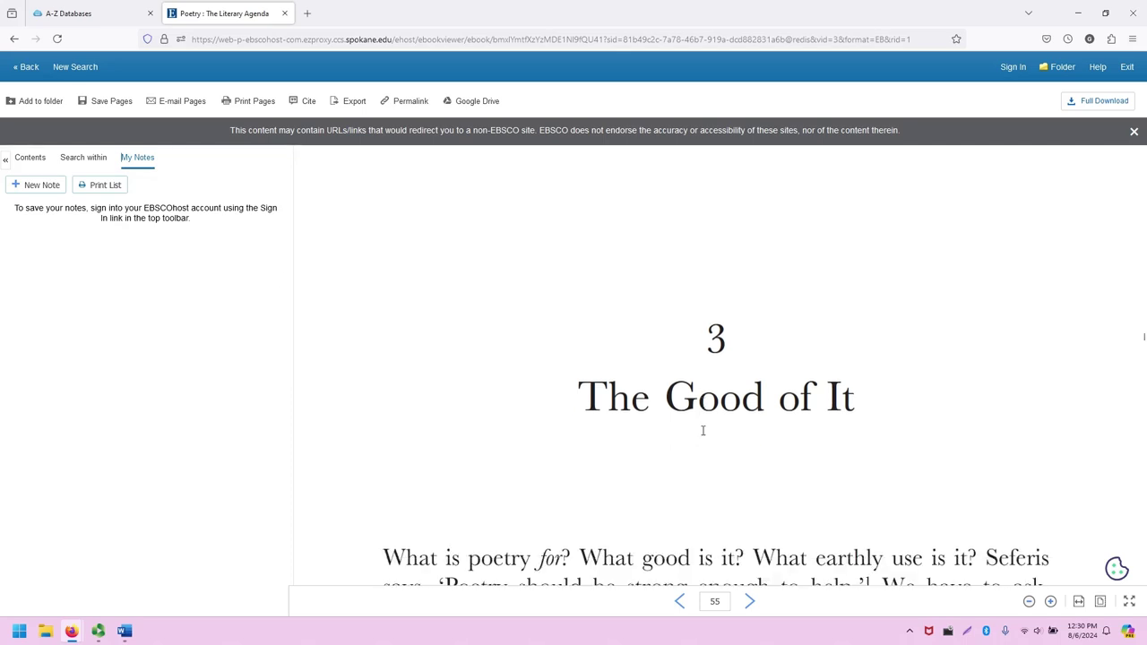